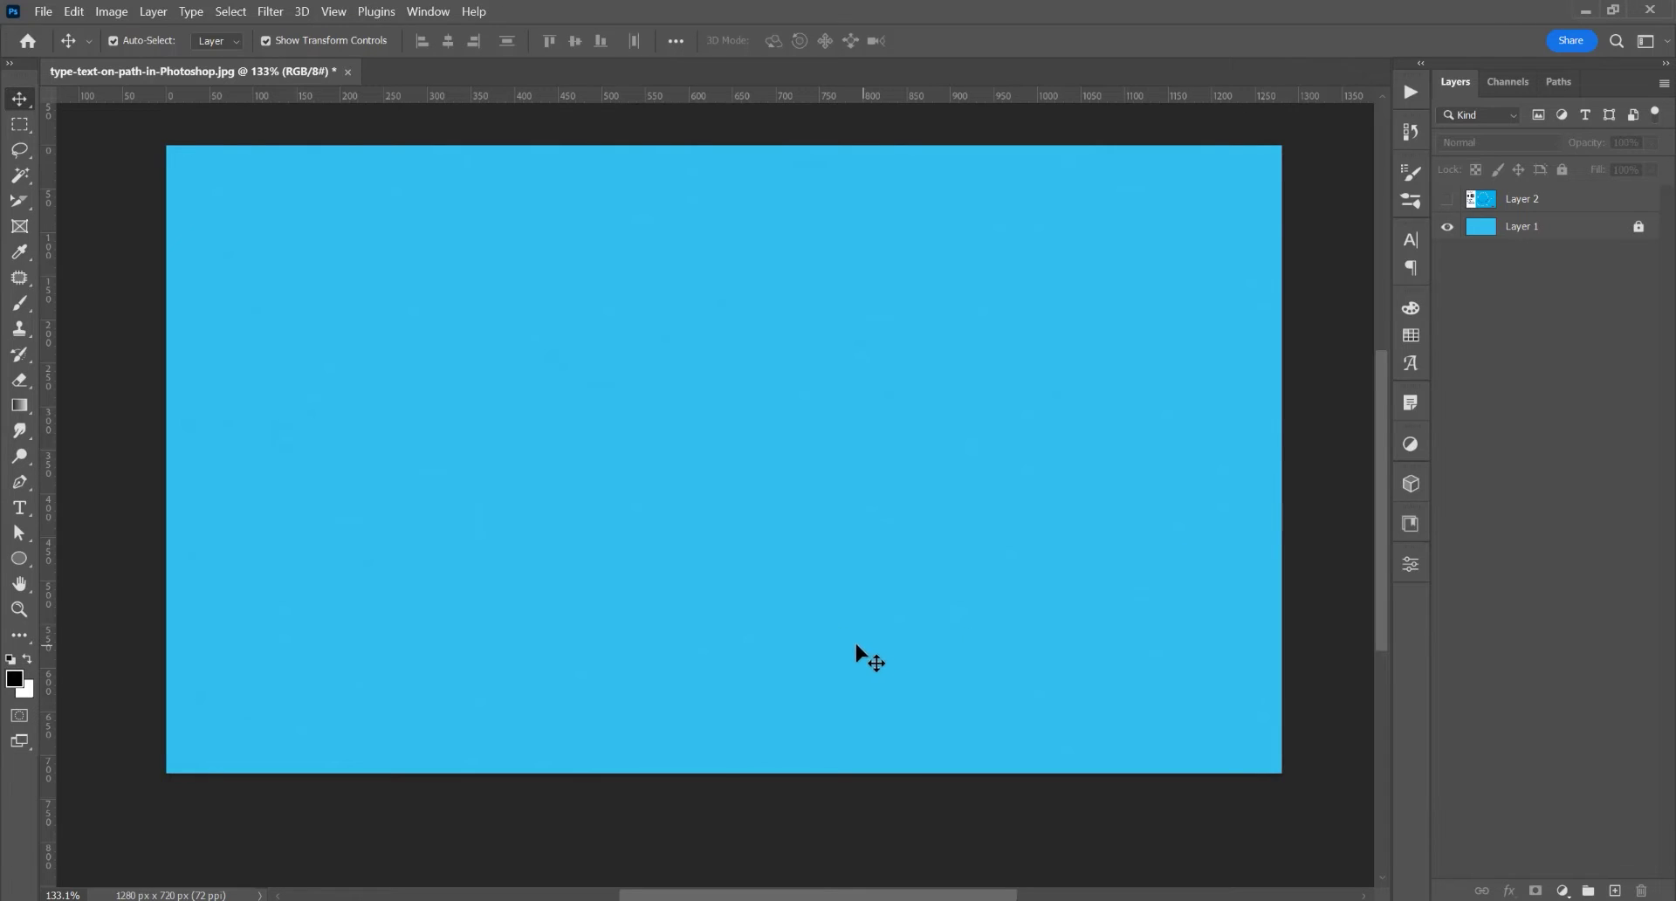
- Select the standard Pen Tool with its drawing mode set to Path
{"action": "left_click", "coordinate": [19, 482]}
{"action": "right_click", "coordinate": [22, 479]}
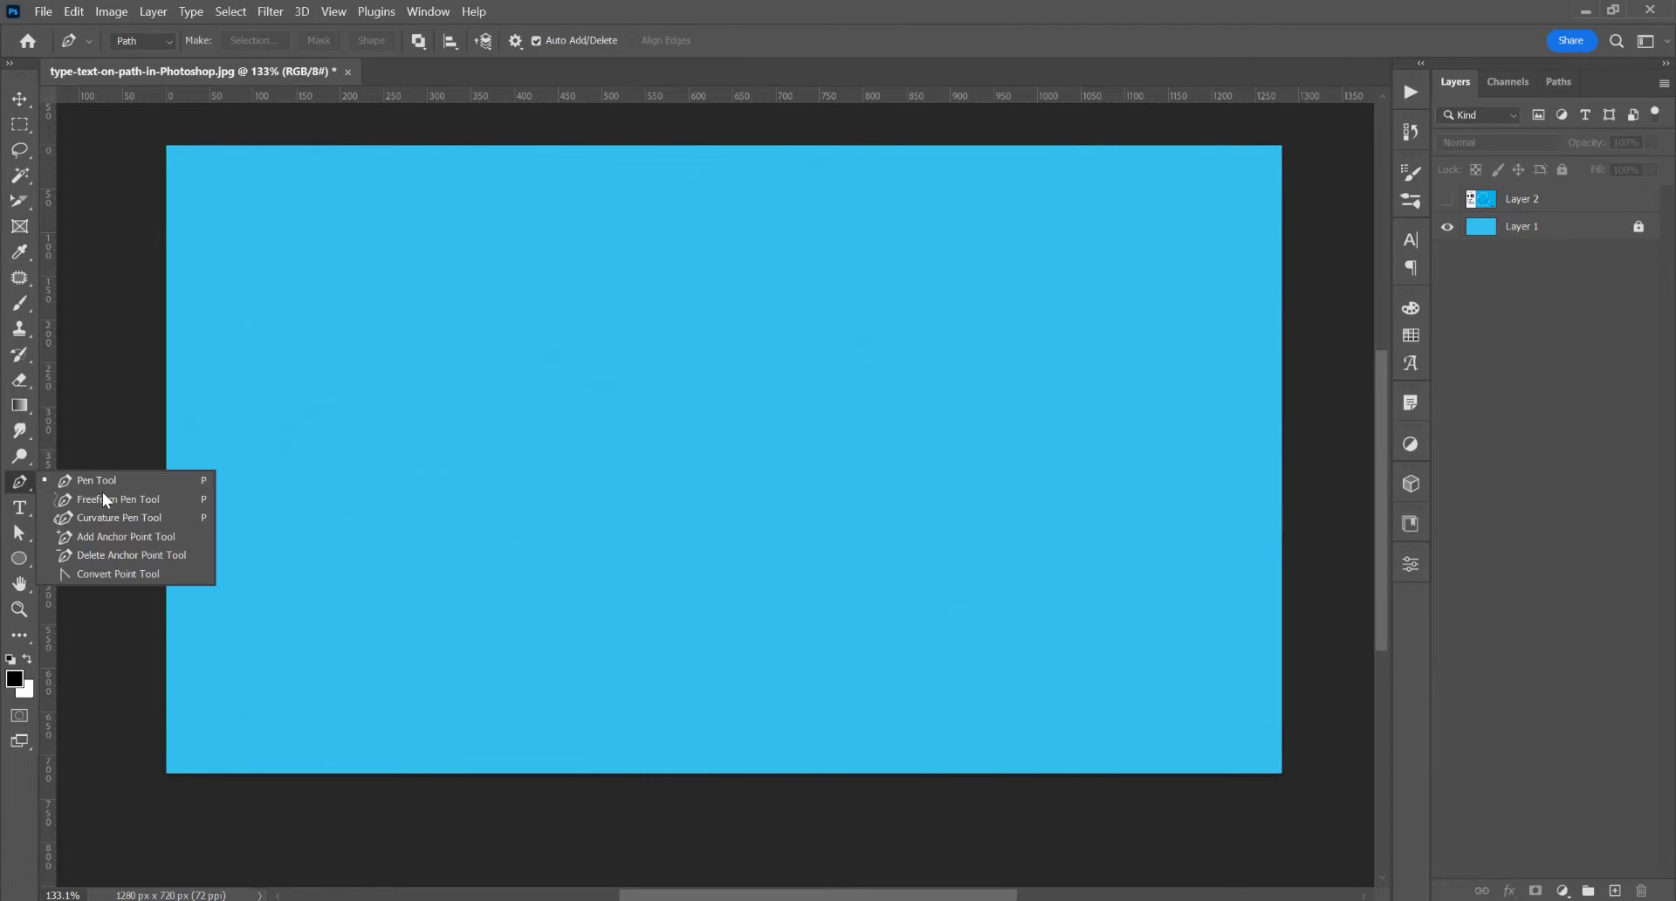
{"action": "left_click", "coordinate": [101, 479]}
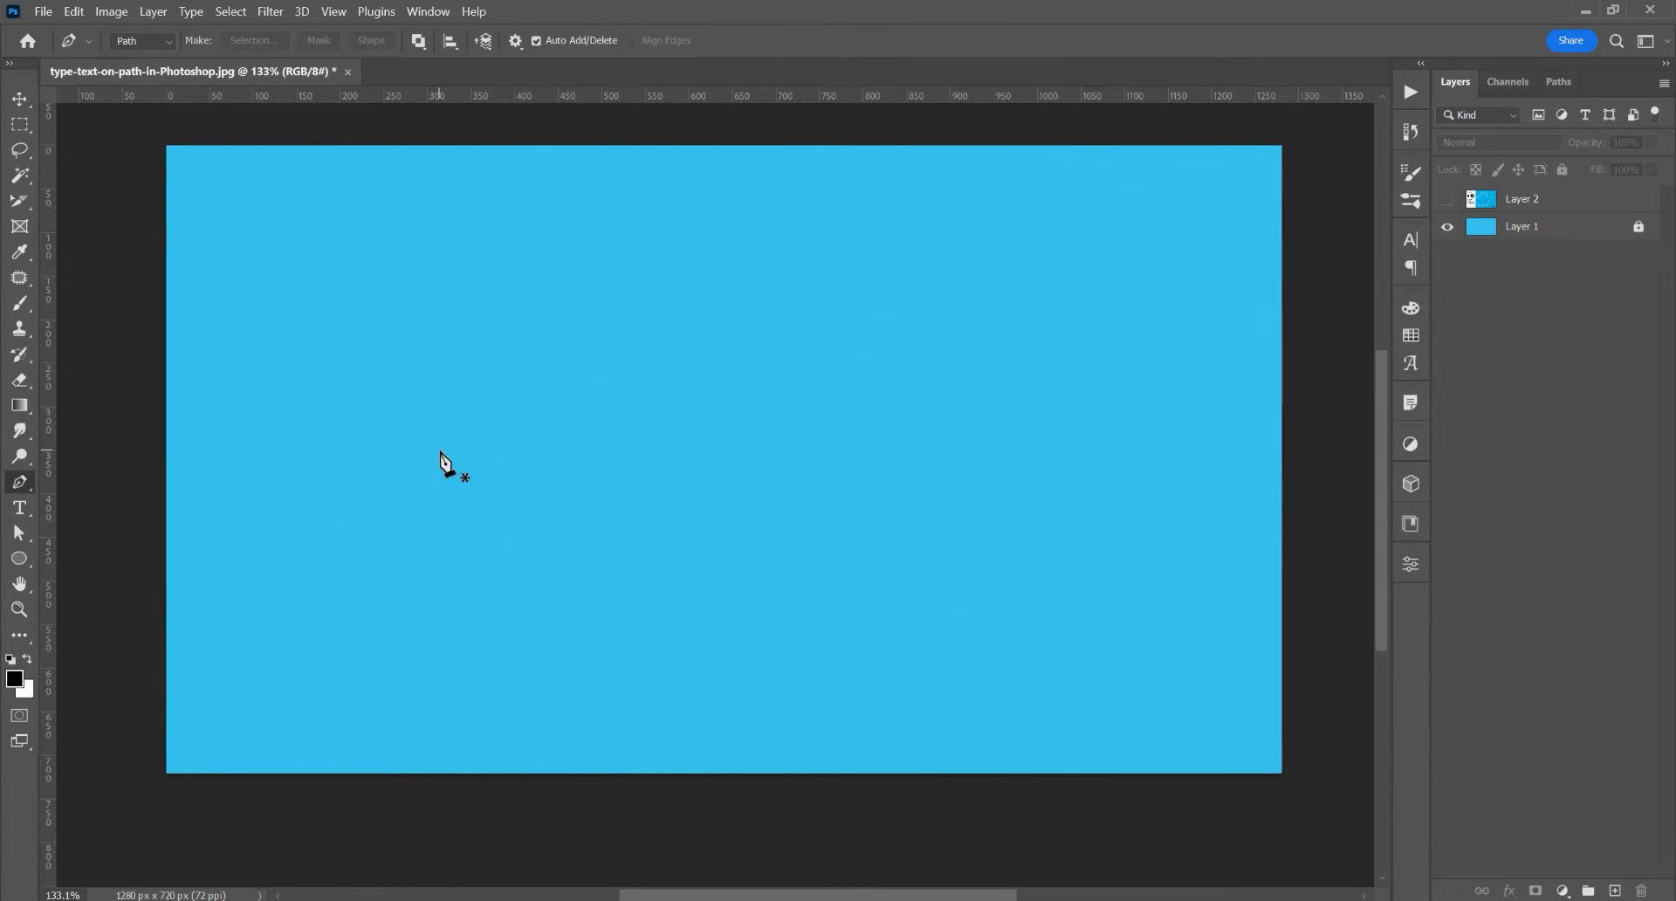
{"action": "left_click", "coordinate": [160, 48]}
{"action": "left_click", "coordinate": [150, 77]}
- Place a left start point and a curved middle point, then reshape the lower bend
{"action": "left_click", "coordinate": [247, 469]}
{"action": "left_click_drag", "start_coordinate": [588, 469], "coordinate": [804, 318]}
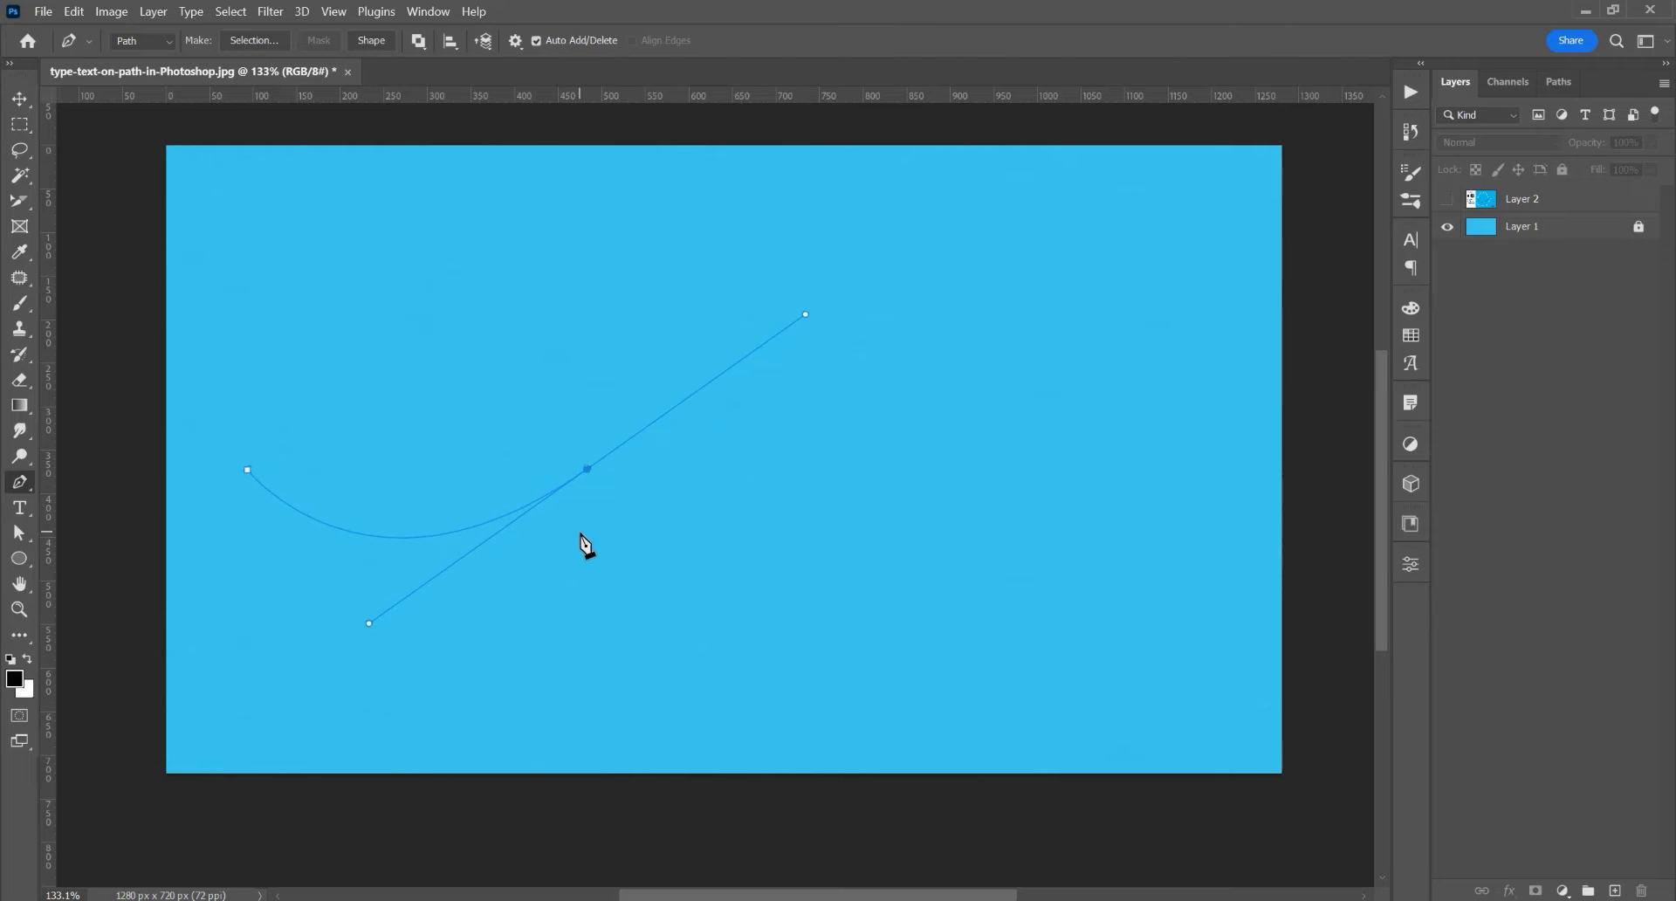
{"action": "scroll", "coordinate": [495, 540], "scroll_direction": "up", "scroll_amount": 2}
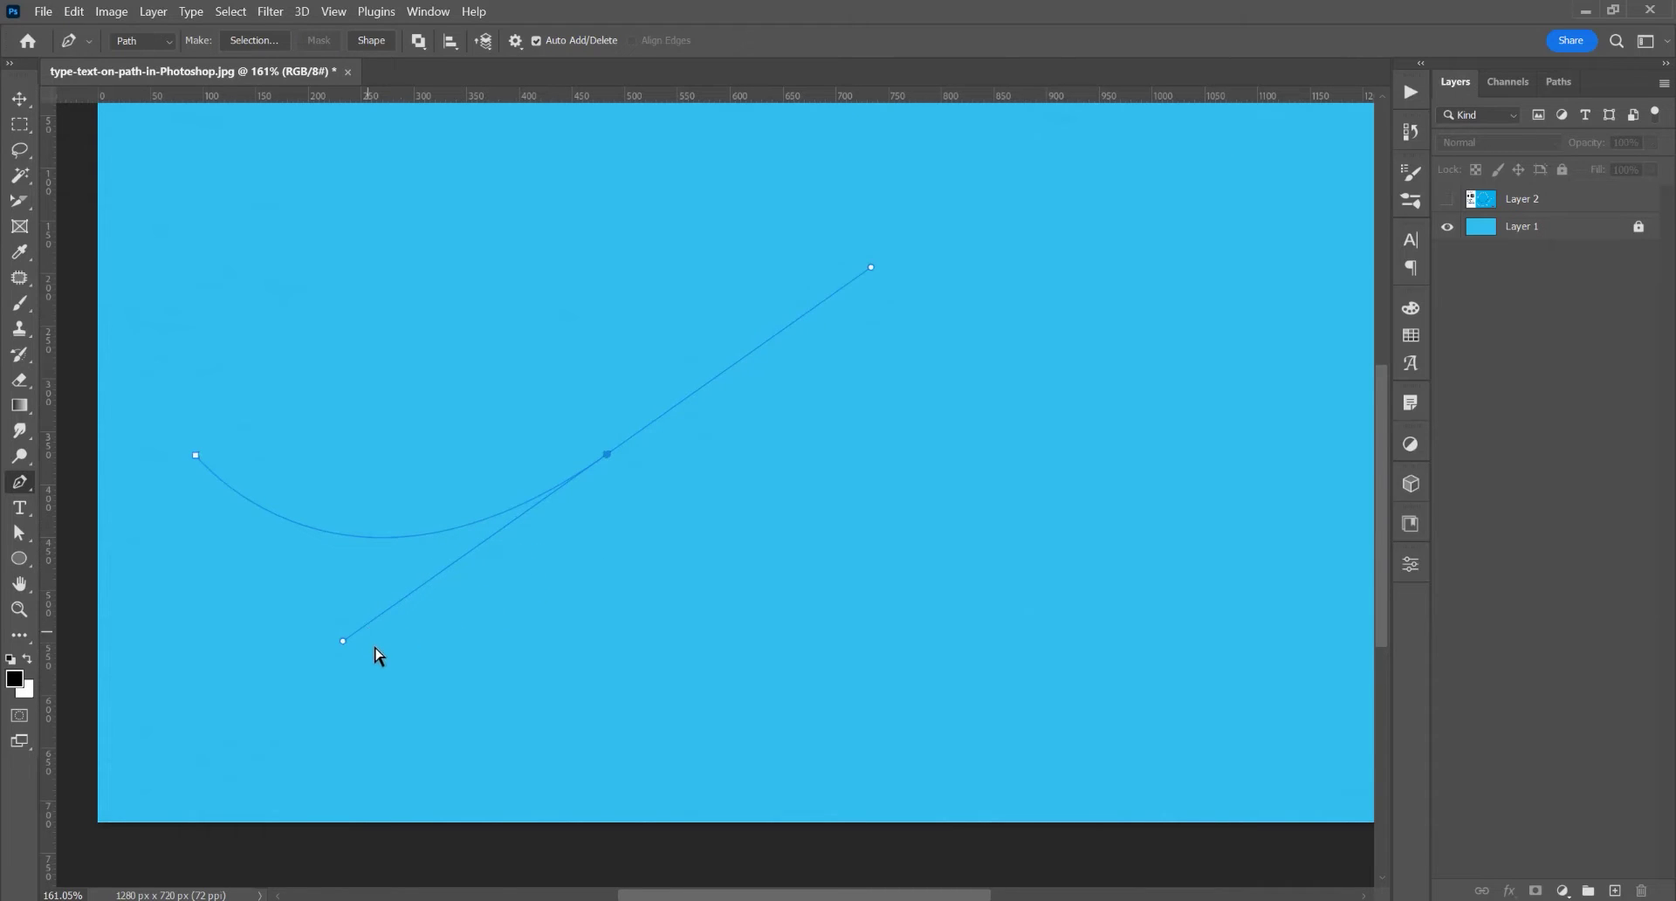
{"action": "left_click_drag", "start_coordinate": [343, 639], "coordinate": [364, 672]}
{"action": "left_click_drag", "start_coordinate": [607, 455], "coordinate": [717, 485]}
{"action": "left_click_drag", "start_coordinate": [196, 455], "coordinate": [171, 492]}
{"action": "left_click_drag", "start_coordinate": [472, 704], "coordinate": [319, 718]}
{"action": "scroll", "coordinate": [510, 345], "scroll_direction": "down", "scroll_amount": 1}
{"action": "scroll", "coordinate": [827, 378], "scroll_direction": "up", "scroll_amount": 1}
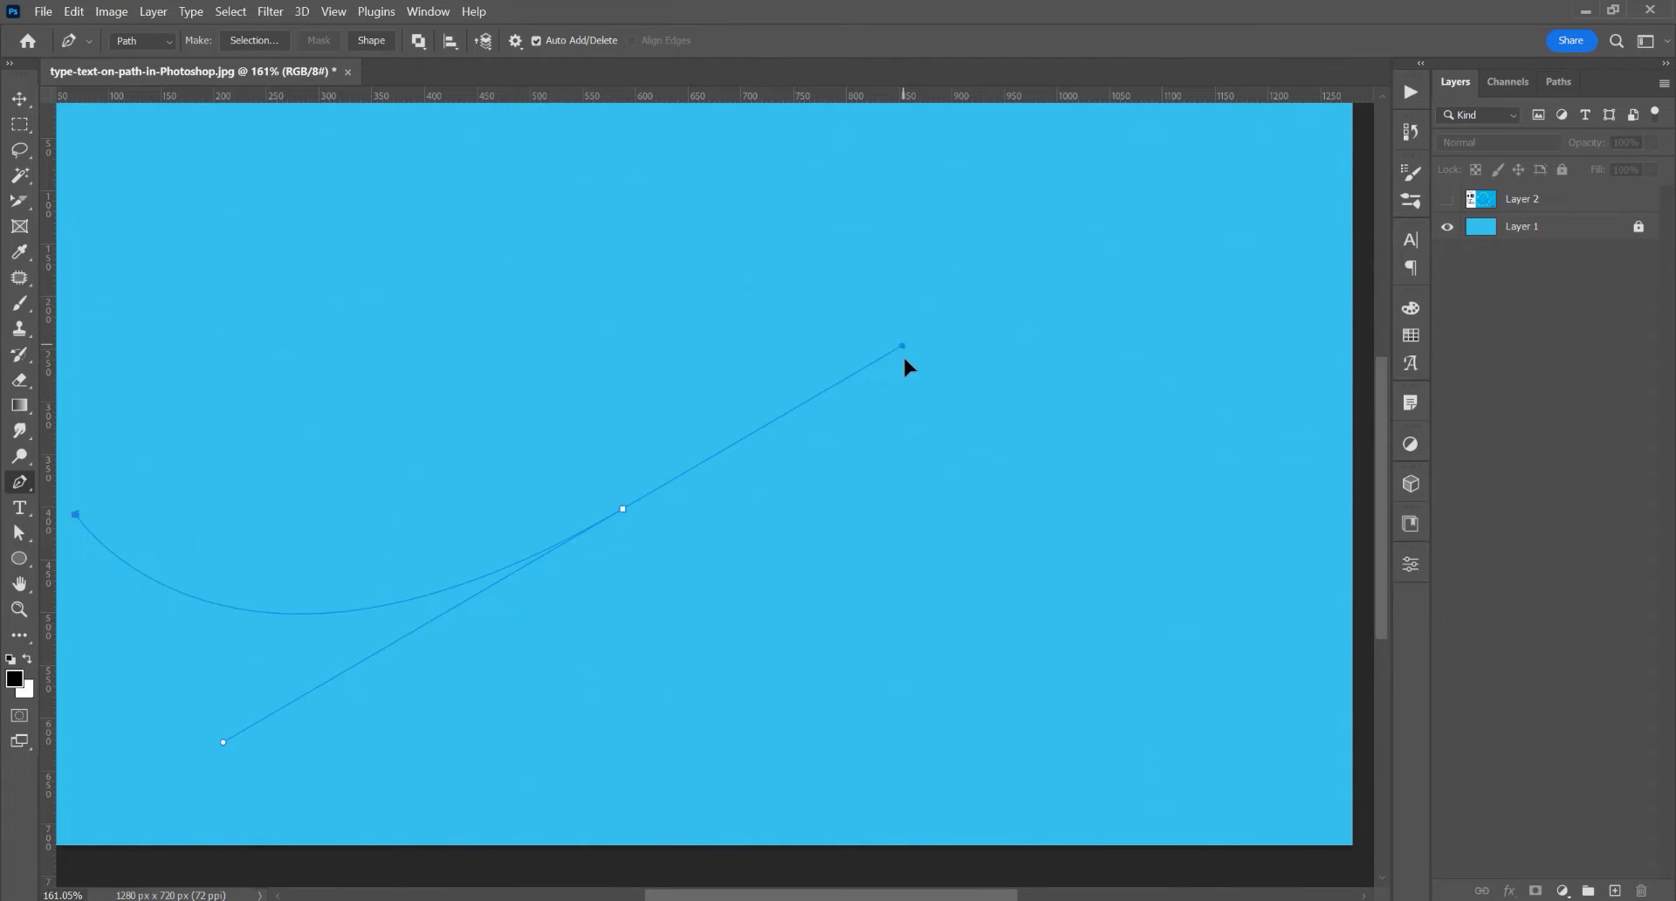
- Break the middle anchor's handle and add an upper-right end point to complete the S-curve
{"action": "left_click_drag", "start_coordinate": [902, 346], "coordinate": [863, 522]}
{"action": "key", "text": "ctrl+z"}
{"action": "left_click", "coordinate": [622, 510], "text": "alt"}
{"action": "scroll", "coordinate": [530, 468], "scroll_direction": "down", "scroll_amount": 1, "text": "alt"}
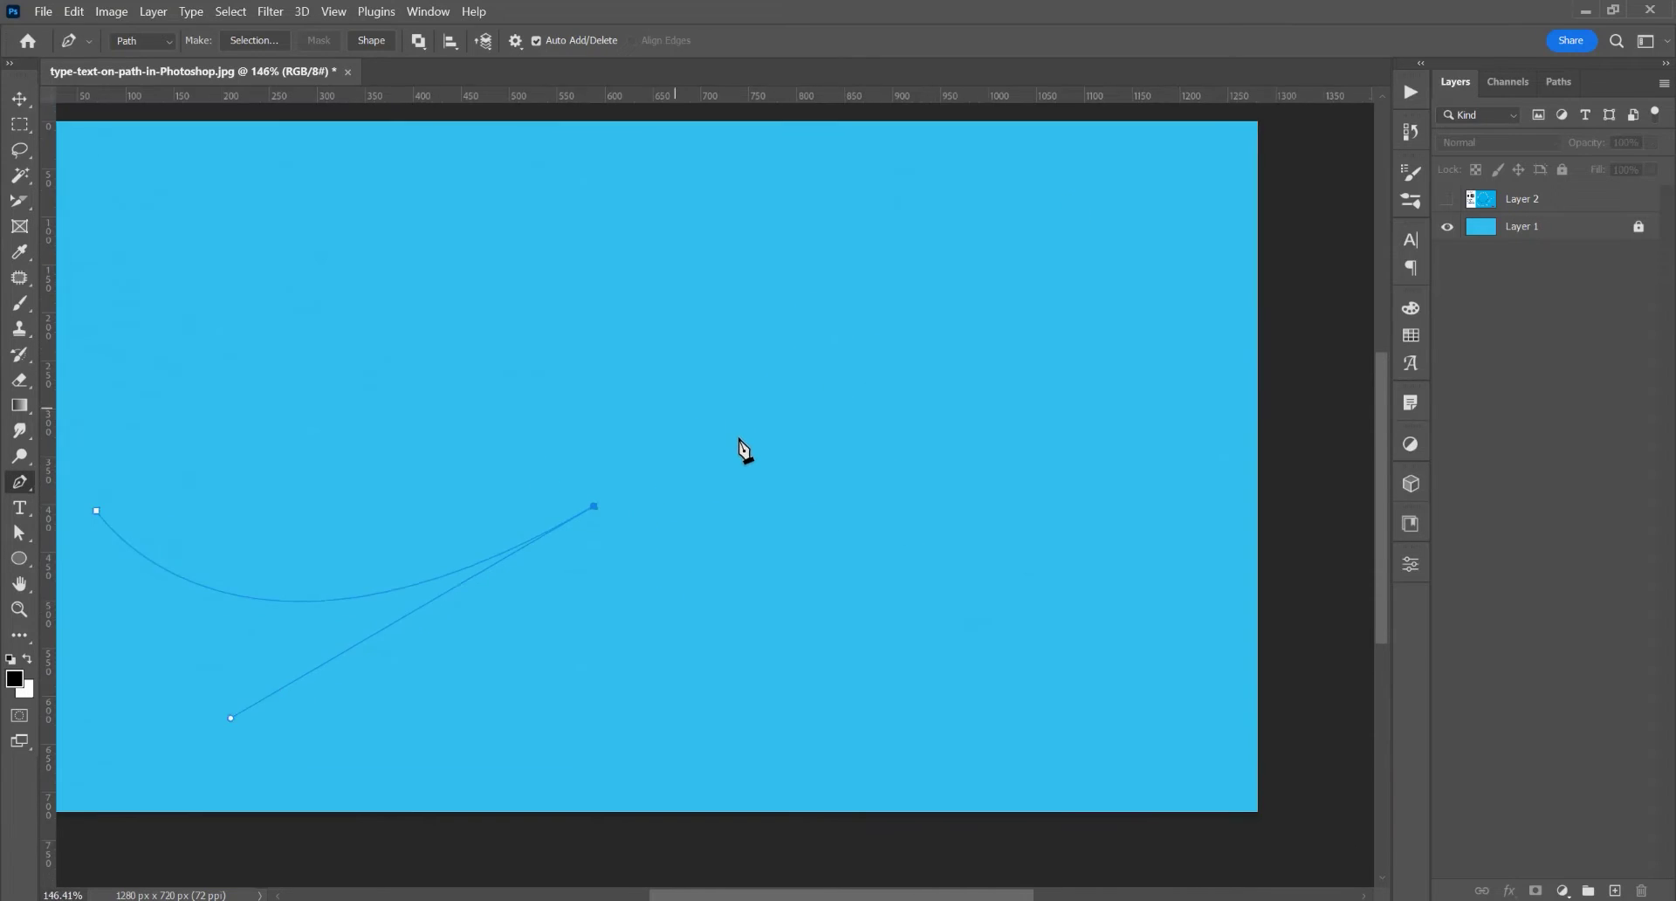
{"action": "left_click_drag", "start_coordinate": [960, 219], "coordinate": [1295, 193]}
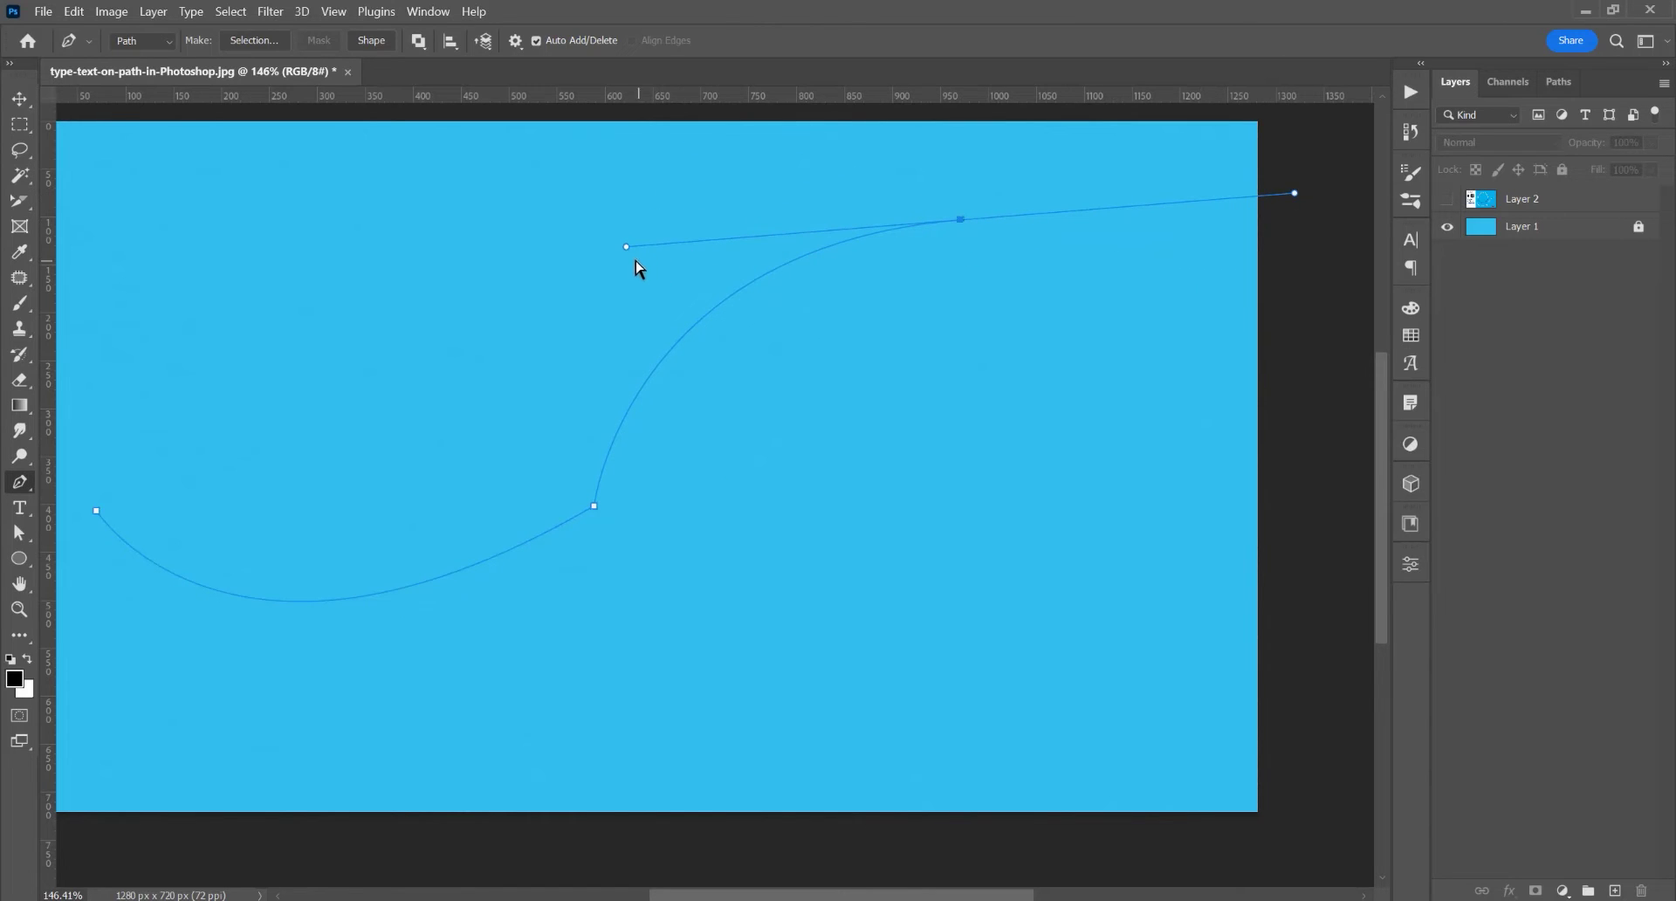
{"action": "mouse_move", "coordinate": [626, 247]}
{"action": "left_mouse_down"}
{"action": "mouse_move", "coordinate": [652, 250]}
{"action": "mouse_move", "coordinate": [654, 292]}
{"action": "left_mouse_up"}
{"action": "scroll", "coordinate": [954, 419], "scroll_direction": "down", "scroll_amount": 1}
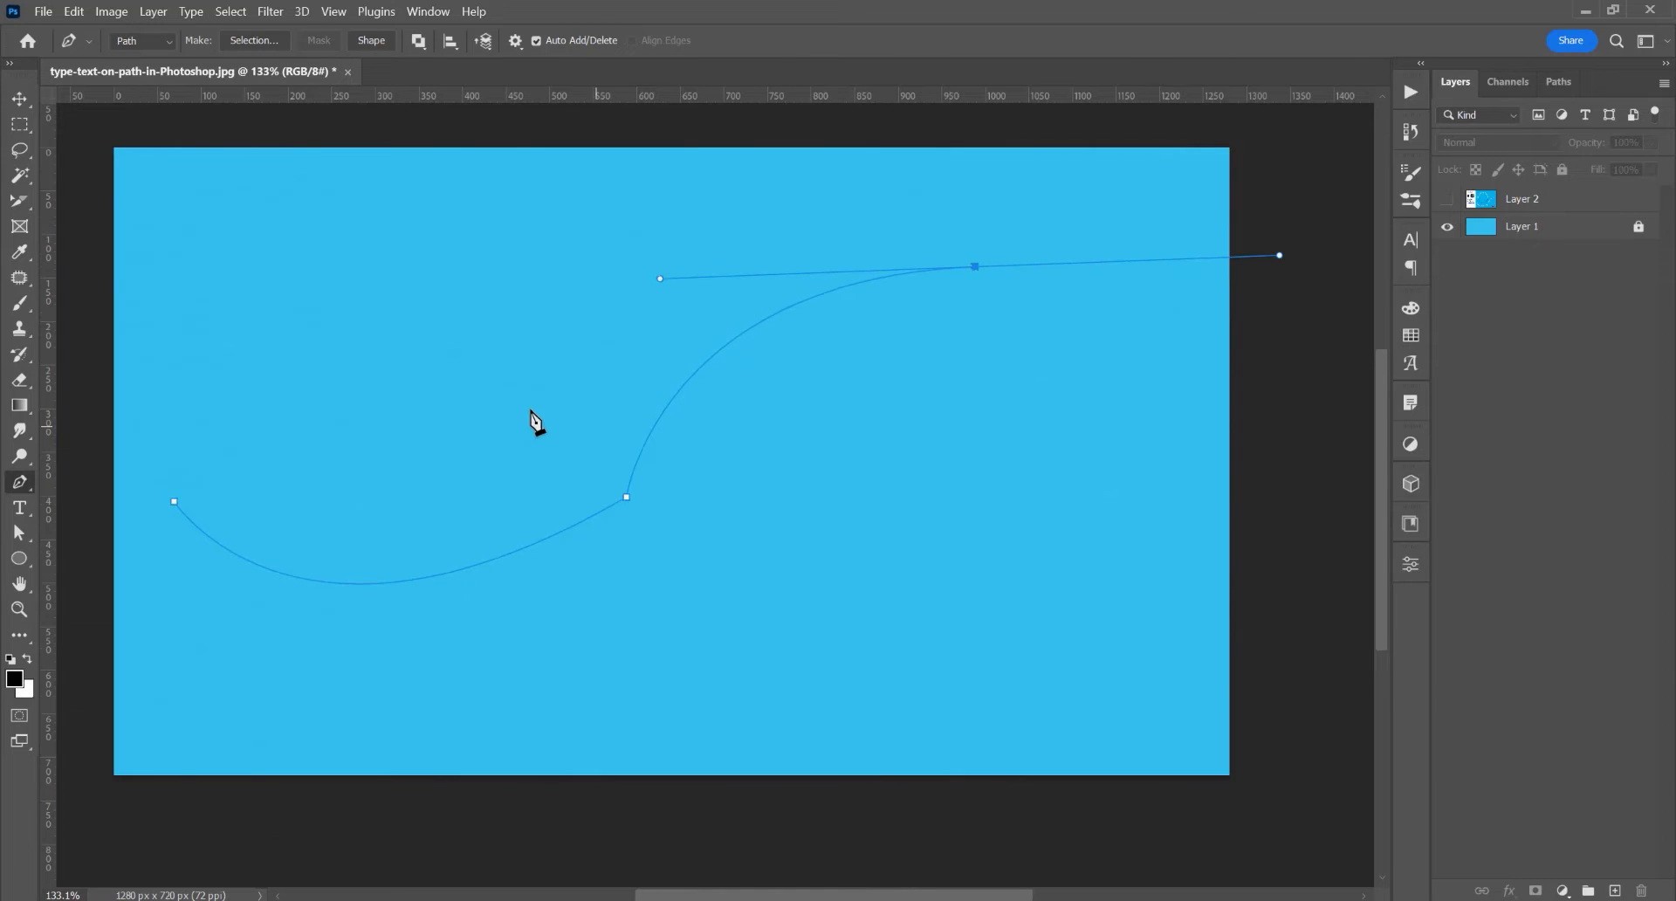
- Type 'Type' as white bold 40 px text from the curve's left end and commit it
{"action": "left_click", "coordinate": [19, 507]}
{"action": "left_click", "coordinate": [96, 510]}
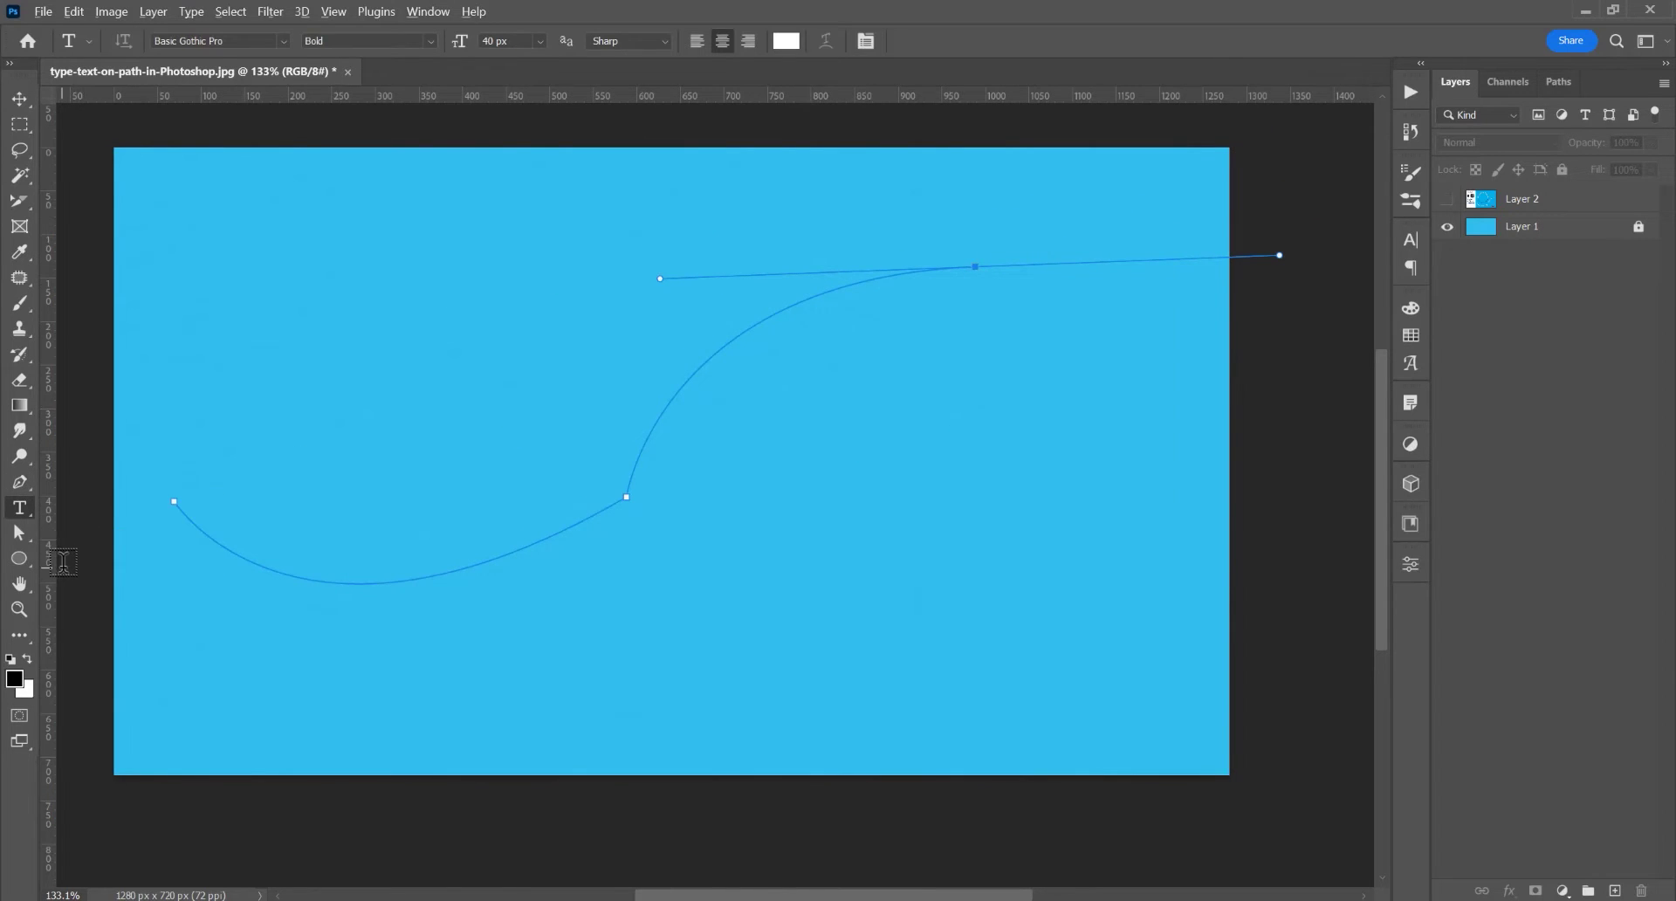
{"action": "scroll", "coordinate": [153, 657], "scroll_direction": "up", "scroll_amount": 1}
{"action": "scroll", "coordinate": [157, 533], "scroll_direction": "left", "scroll_amount": 1}
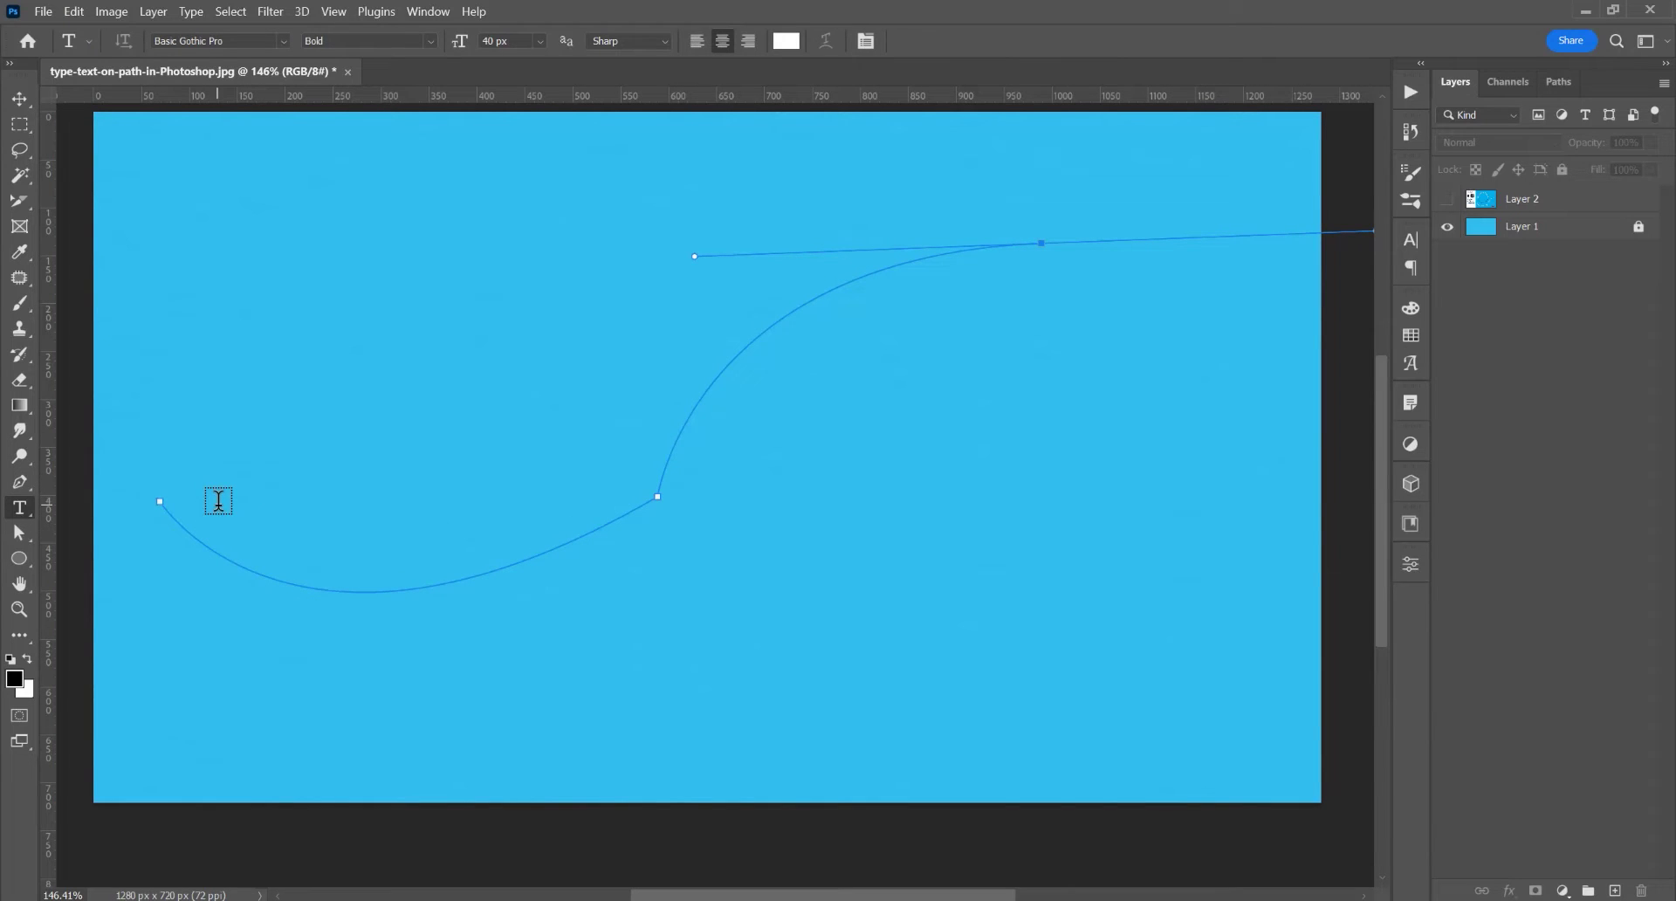
{"action": "left_click", "coordinate": [204, 542]}
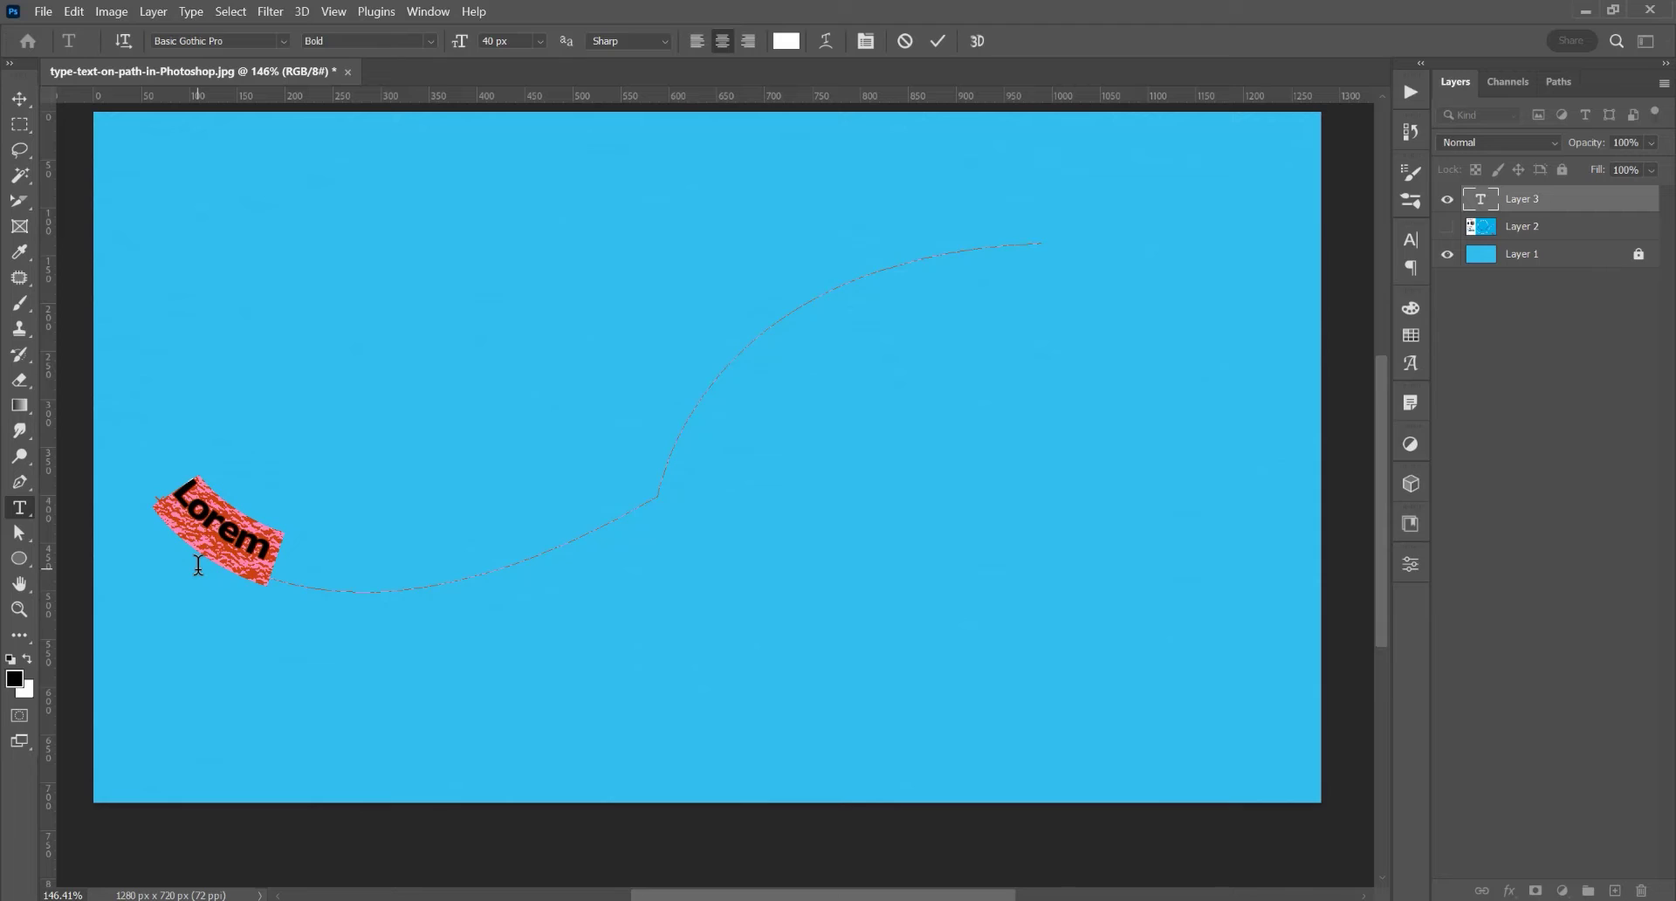
{"action": "type", "text": "Type"}
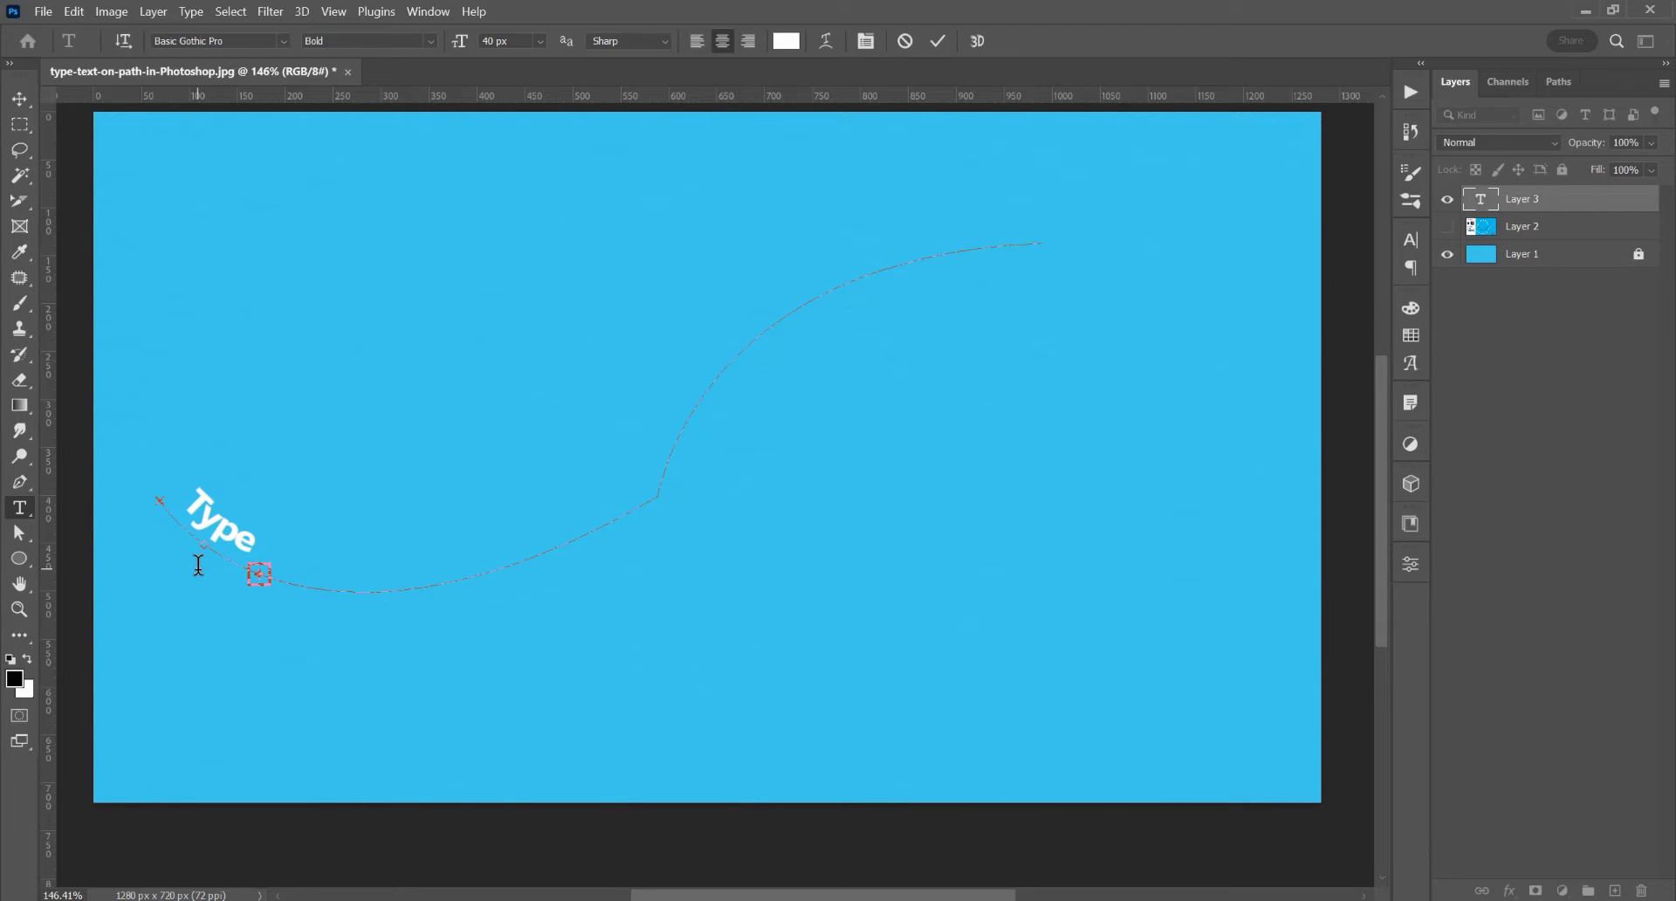
{"action": "left_click", "coordinate": [938, 41]}
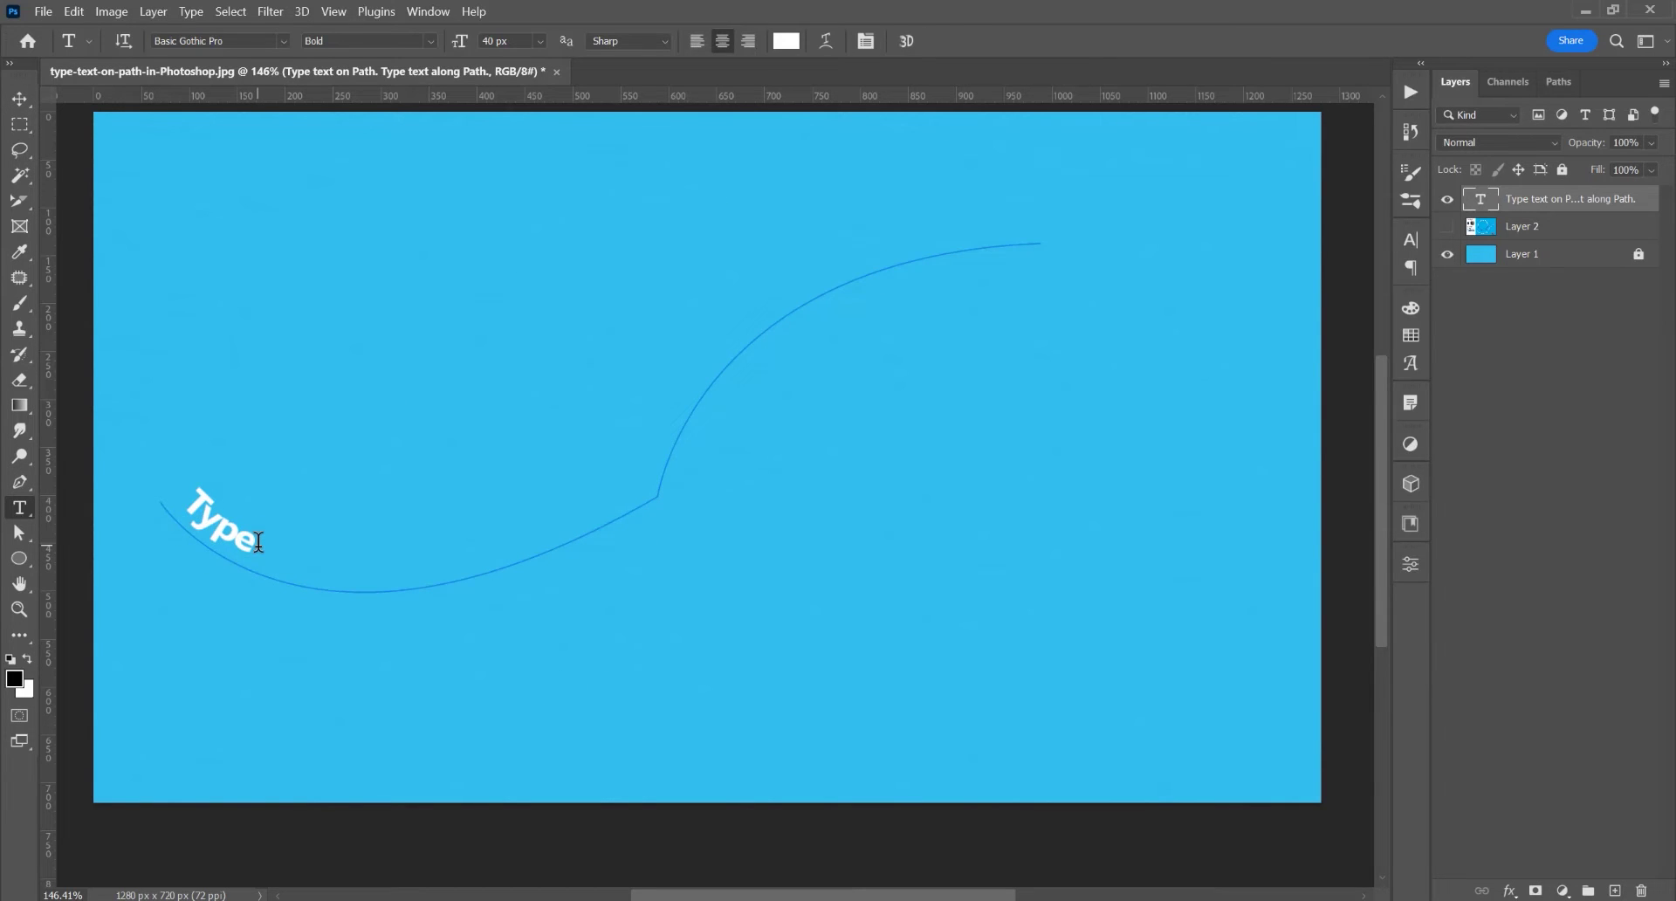
- Drag the text's end marker along the path with Direct Selection to reveal the full sentence
{"action": "key", "text": "a"}
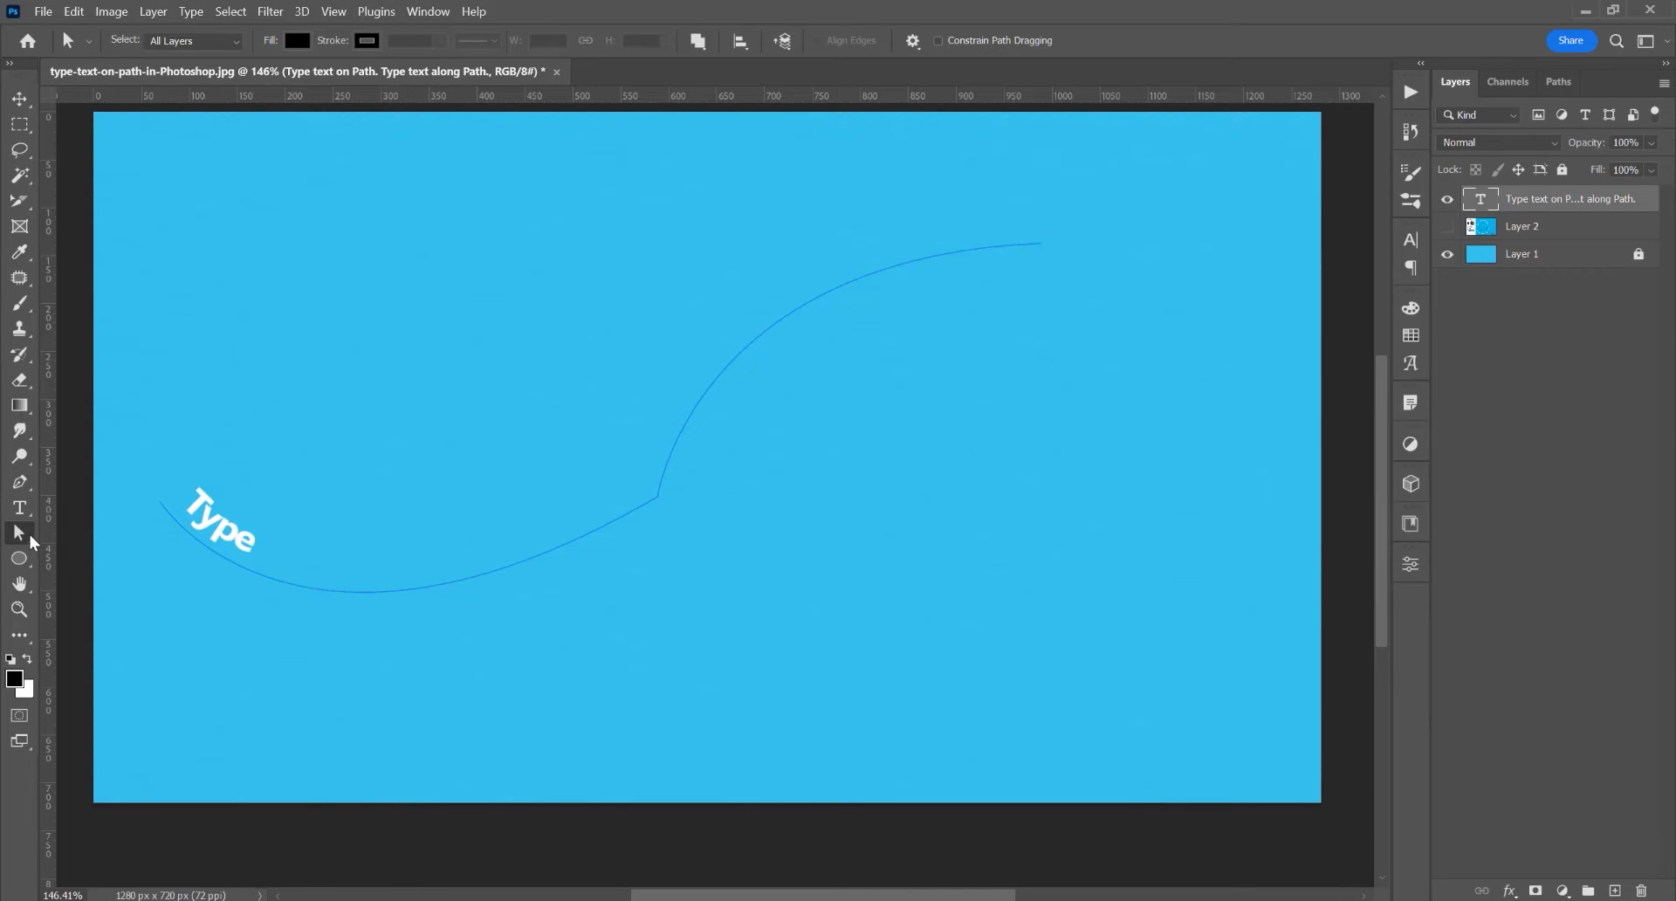
{"action": "right_click", "coordinate": [33, 541]}
{"action": "left_click", "coordinate": [114, 556]}
{"action": "mouse_move", "coordinate": [288, 562]}
{"action": "left_mouse_down"}
{"action": "mouse_move", "coordinate": [674, 439]}
{"action": "mouse_move", "coordinate": [1005, 215]}
{"action": "left_mouse_up"}
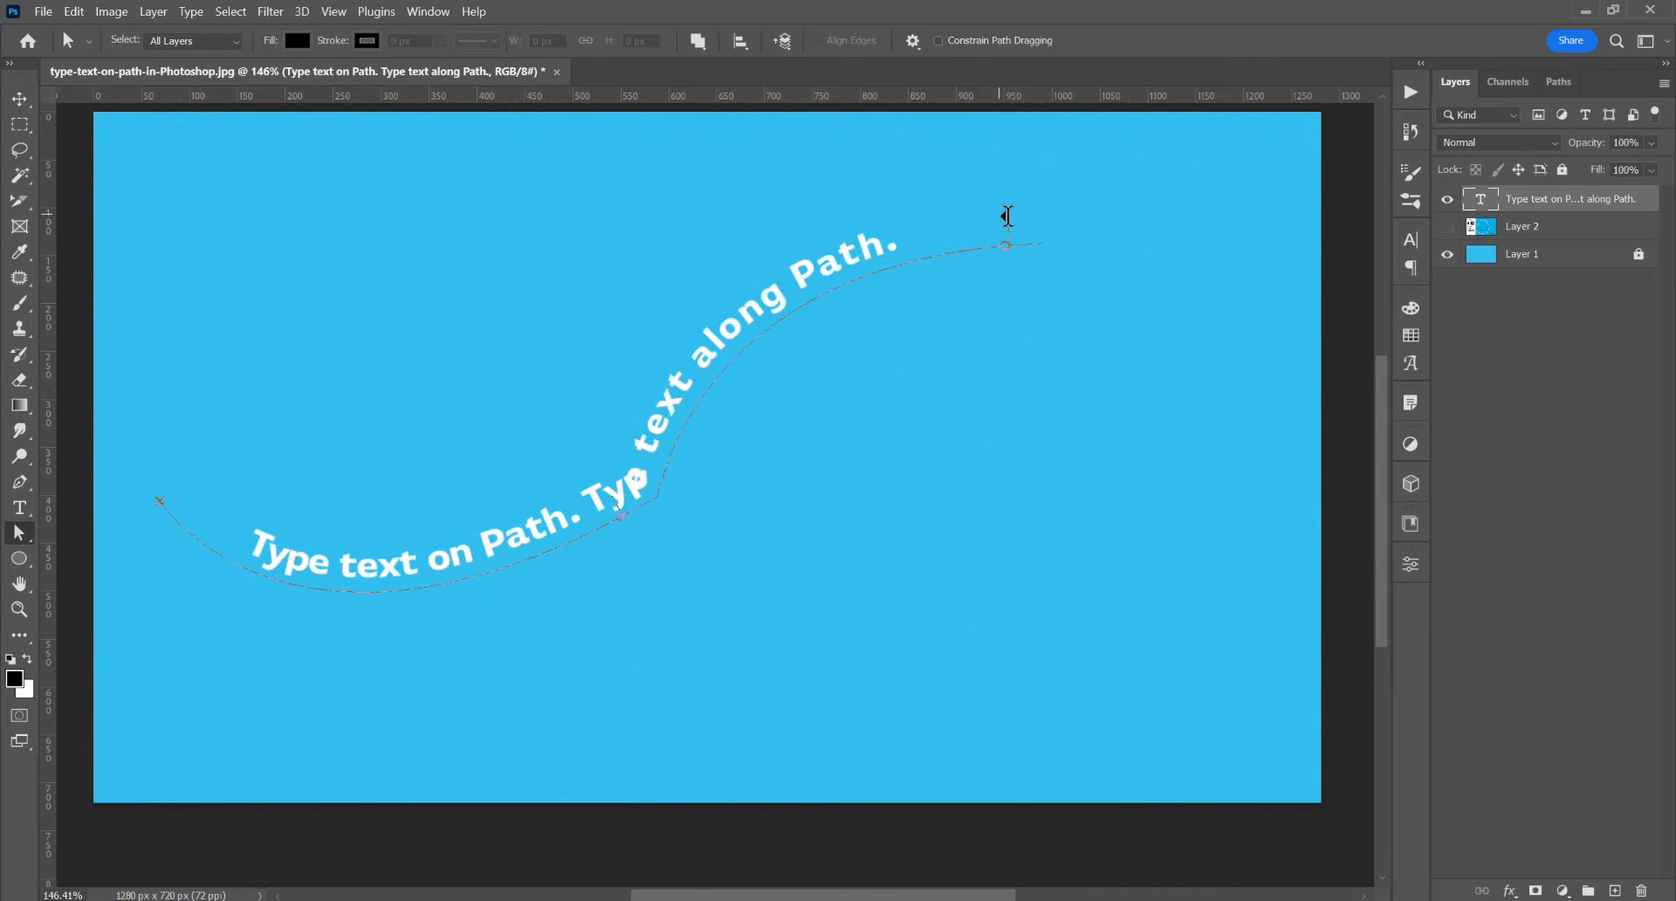
- Smooth the curve's upper-end handle and move the path text down and to the right
{"action": "key", "text": "v"}
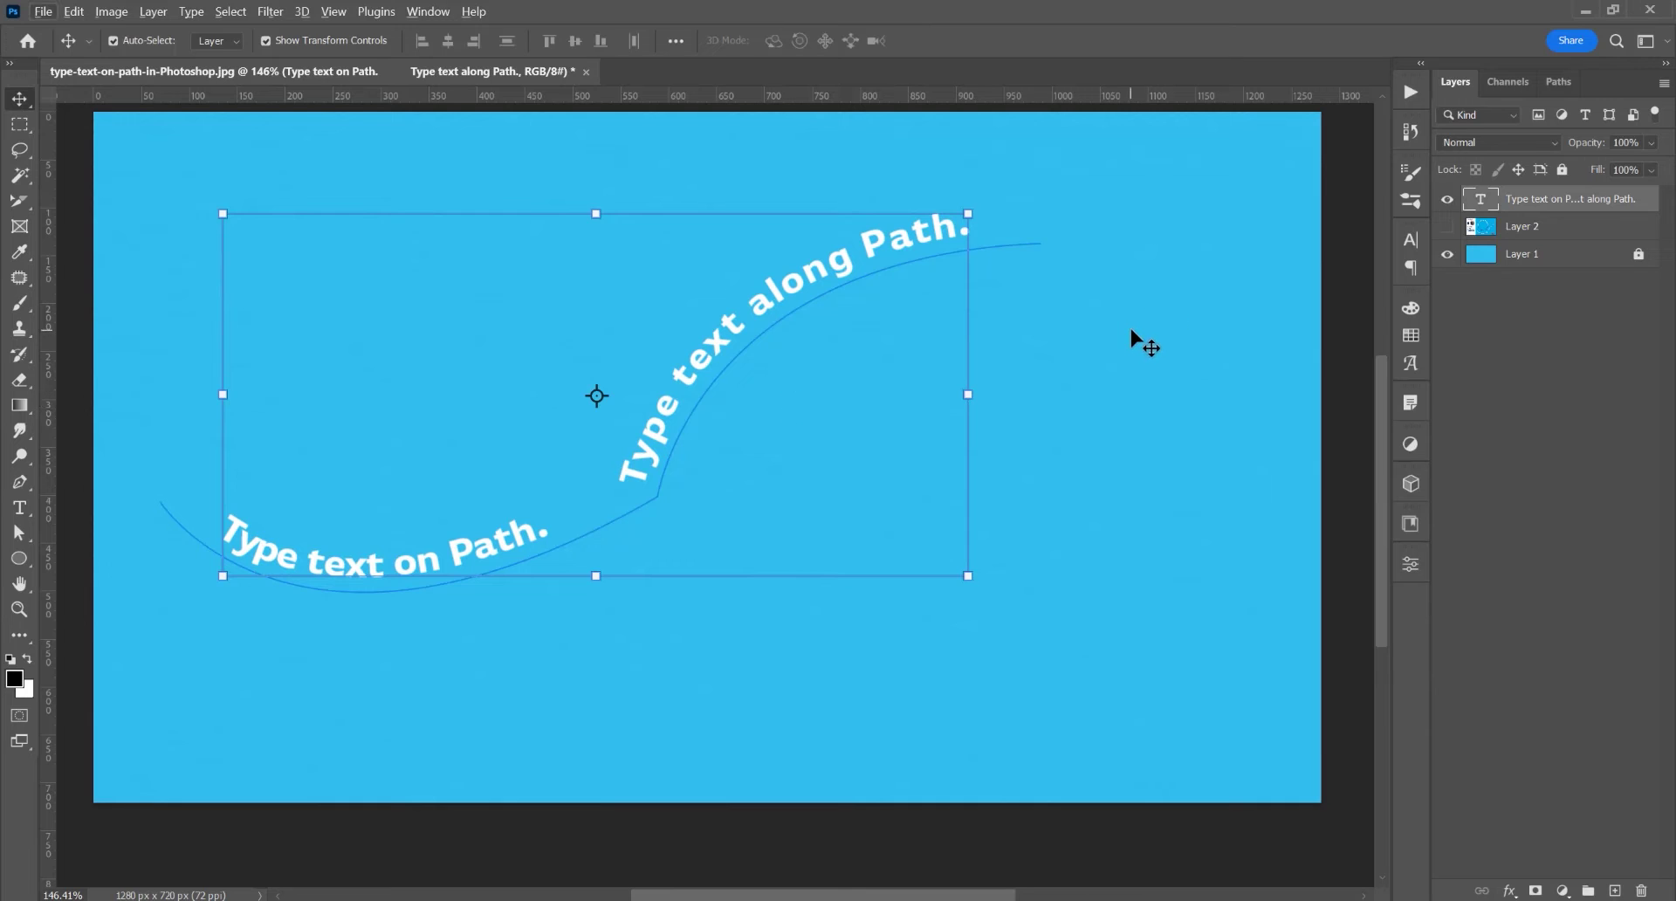
{"action": "key", "text": "a"}
{"action": "left_click", "coordinate": [1041, 243]}
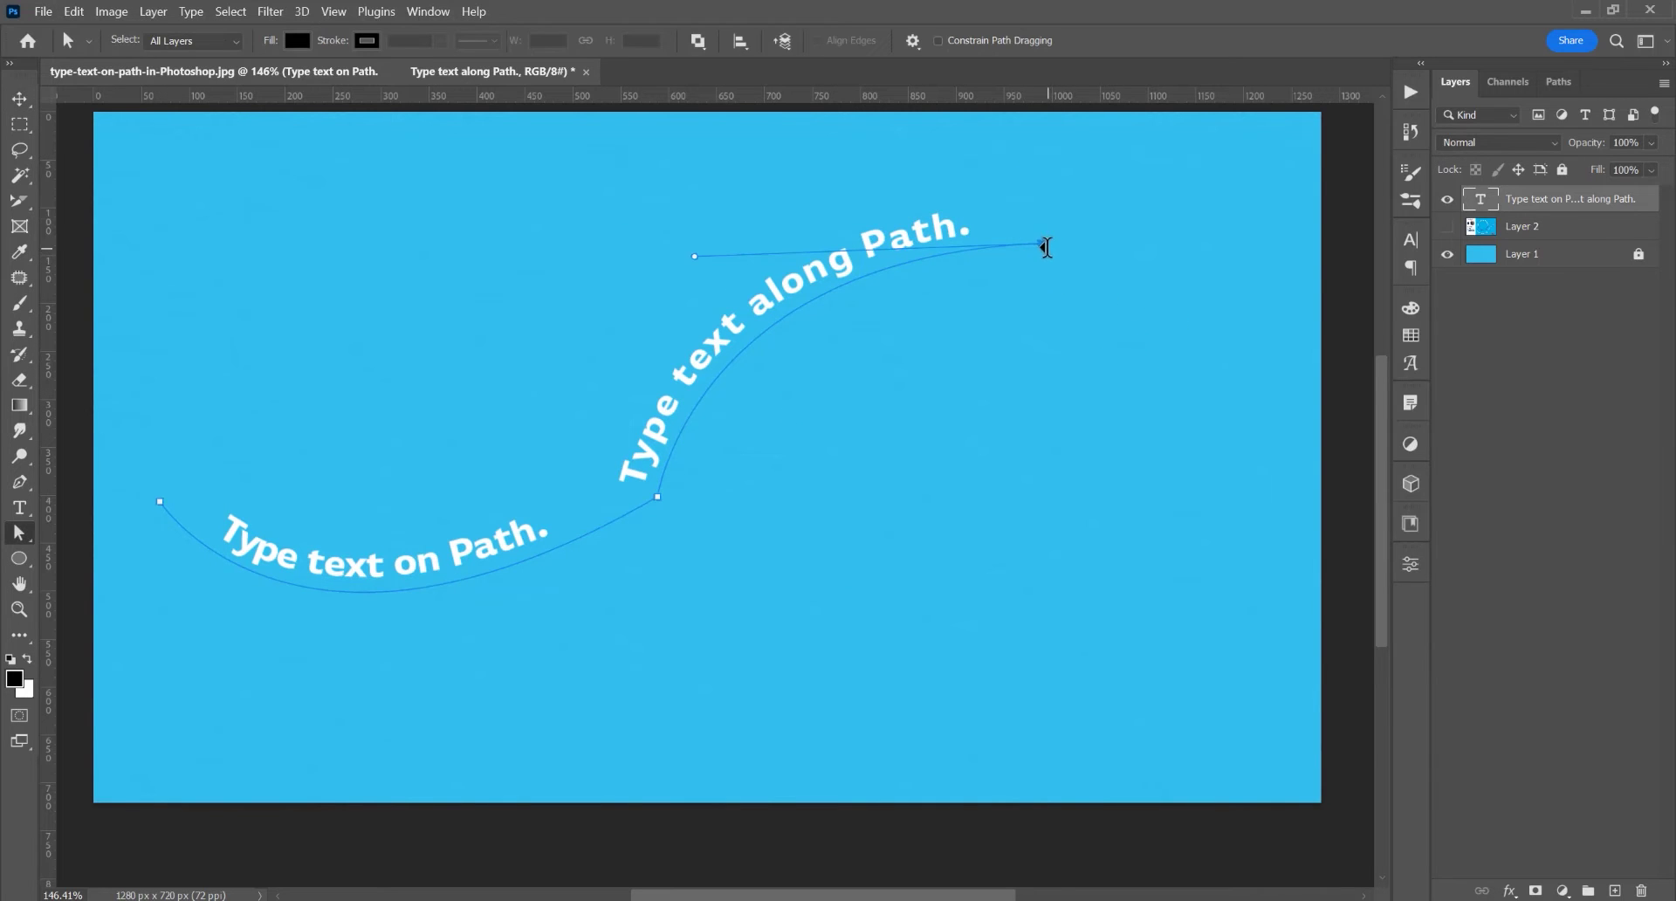
{"action": "left_click_drag", "start_coordinate": [694, 256], "coordinate": [693, 232]}
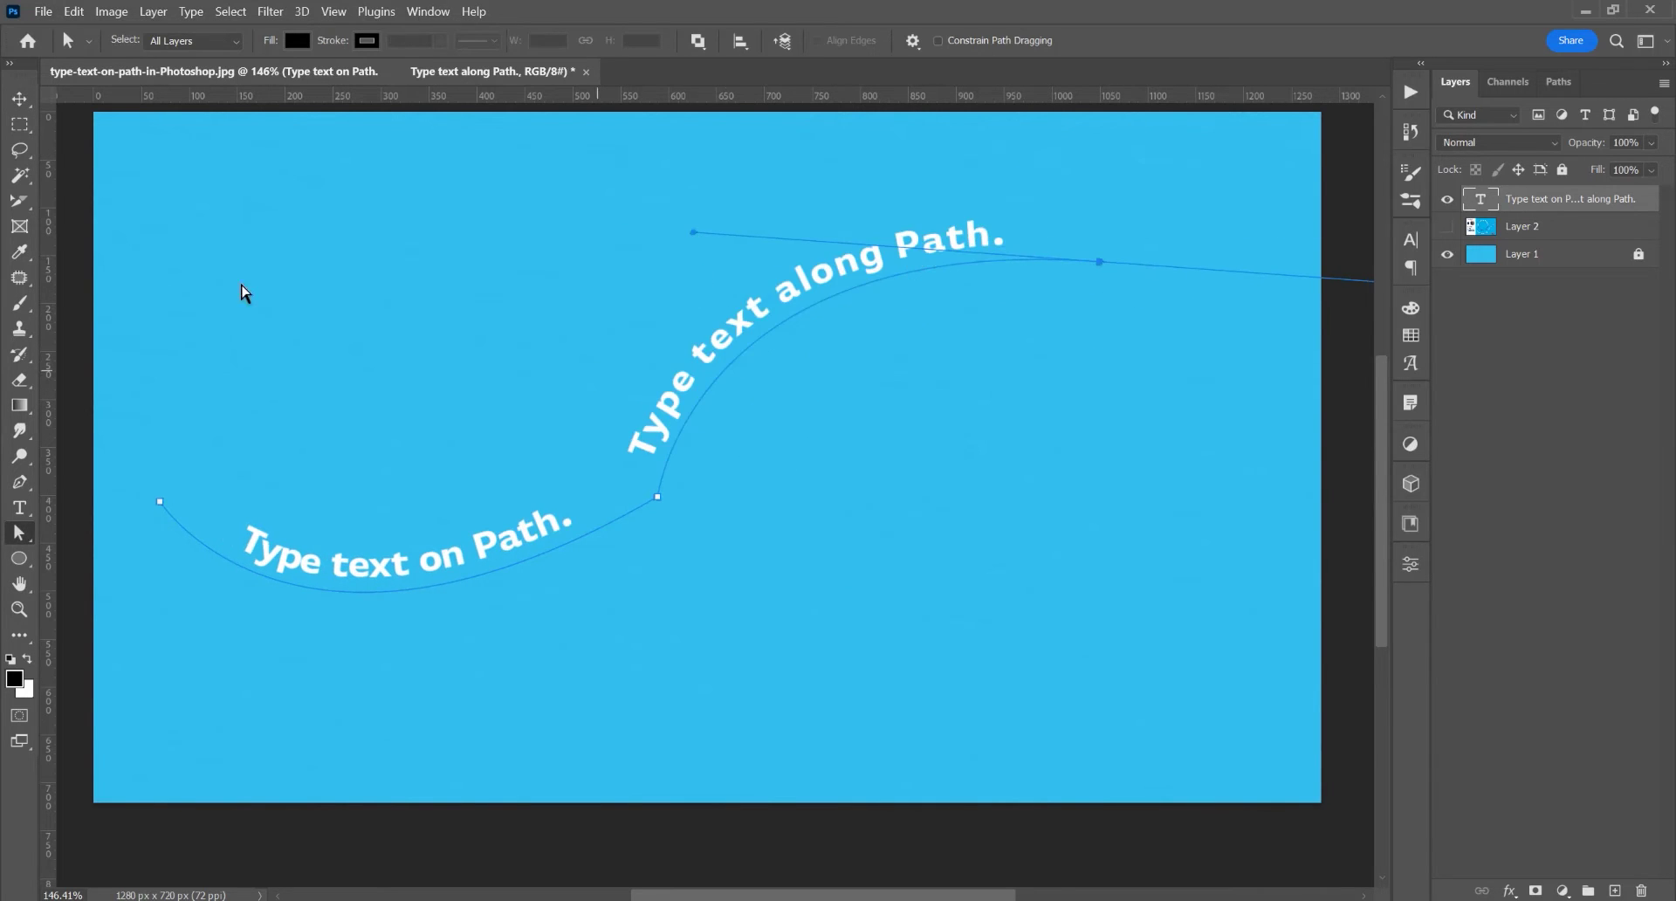
{"action": "key", "text": "v"}
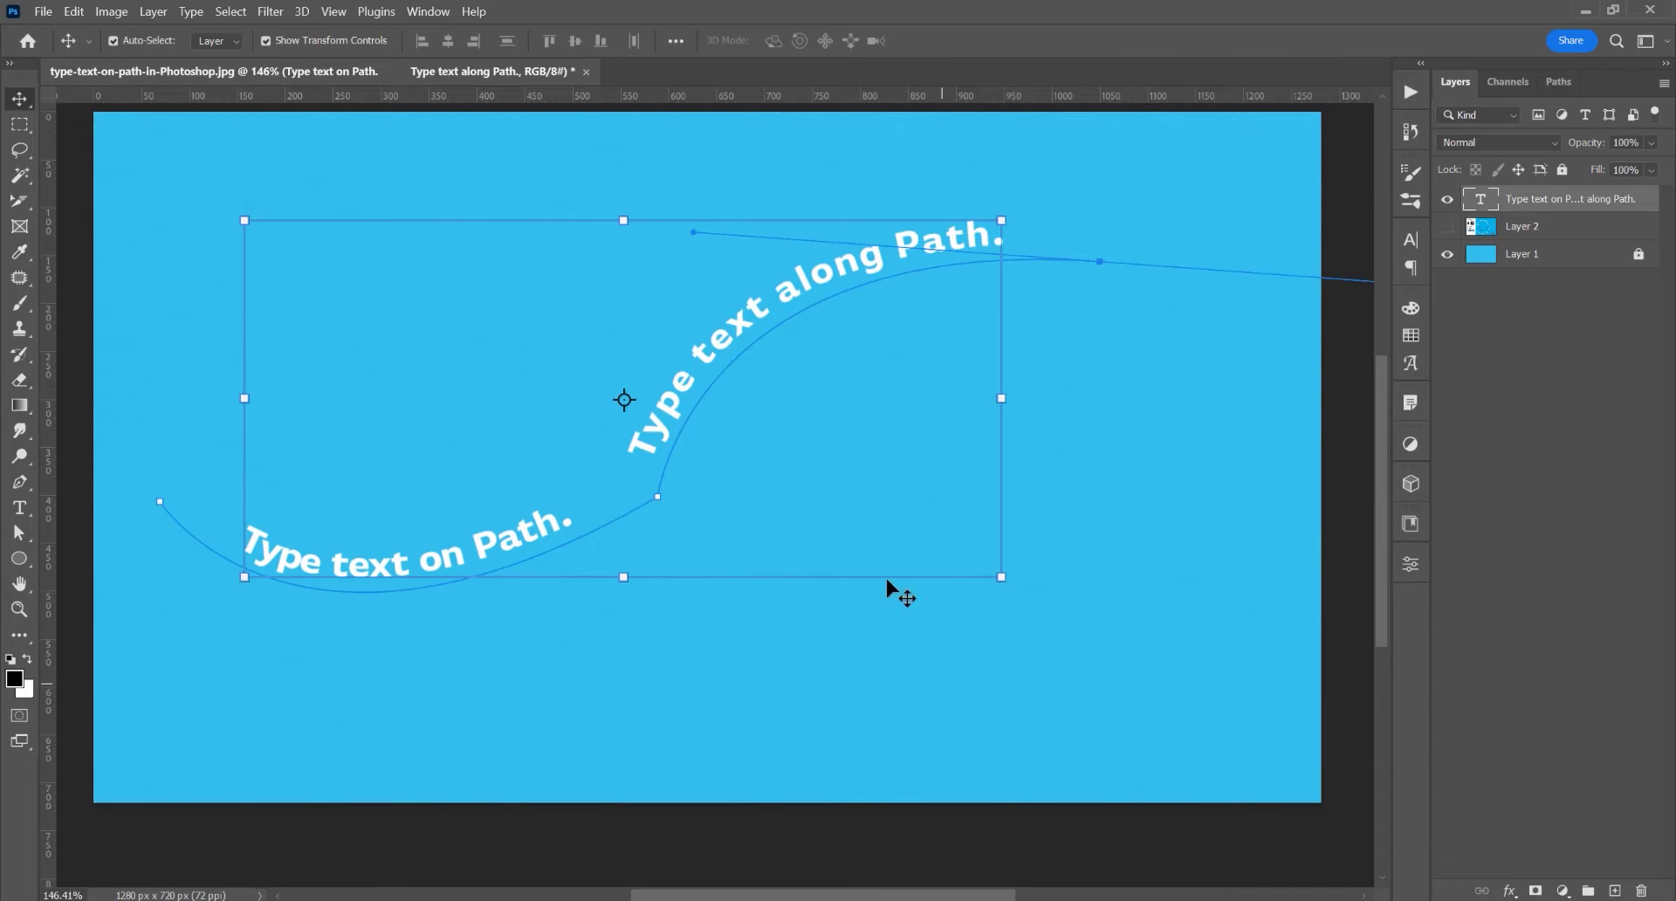
{"action": "left_click_drag", "start_coordinate": [795, 301], "coordinate": [867, 408]}
{"action": "left_click", "coordinate": [1410, 239]}
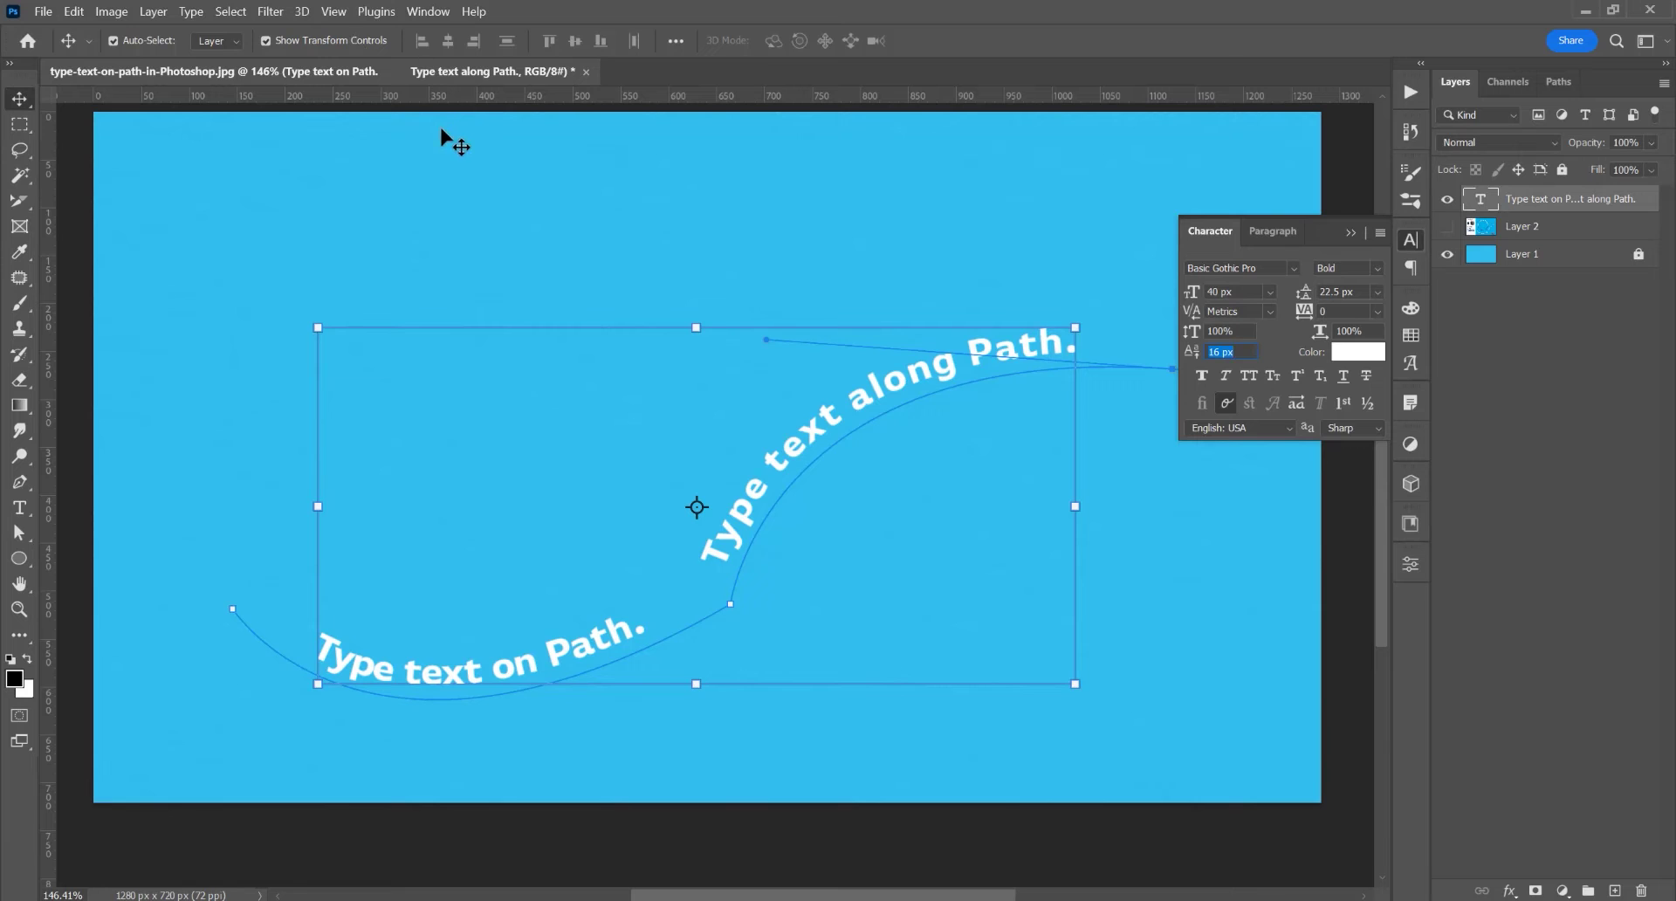
- Keep the Bold font weight and scrub the text's baseline shift to 8 px
{"action": "left_click", "coordinate": [377, 12]}
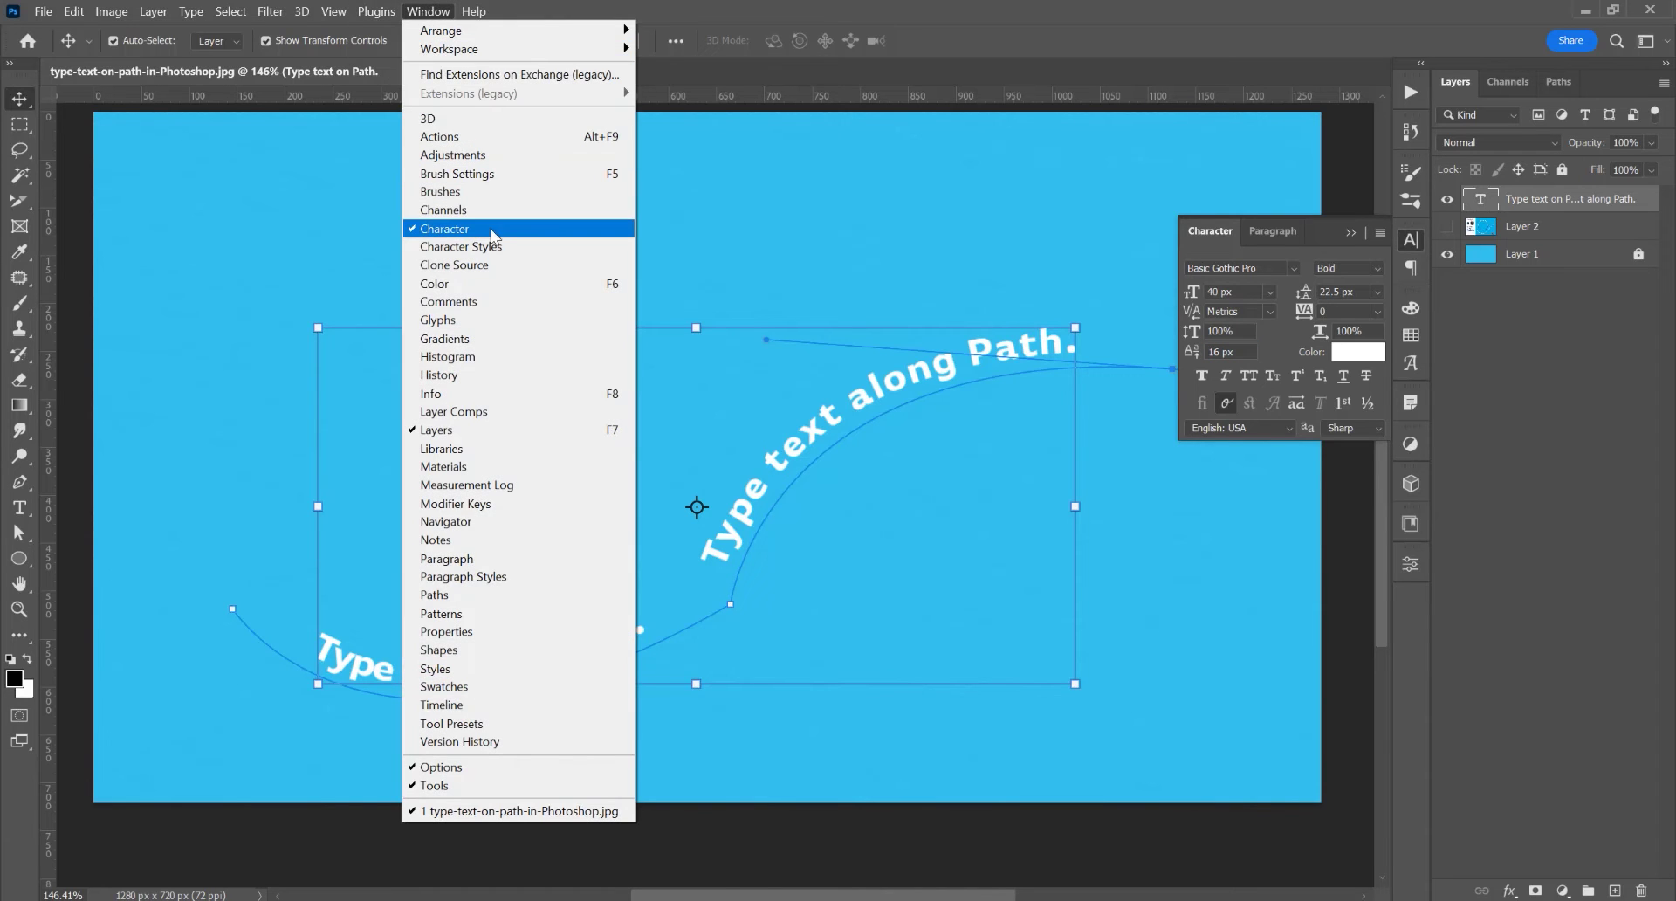
{"action": "left_click", "coordinate": [1326, 227]}
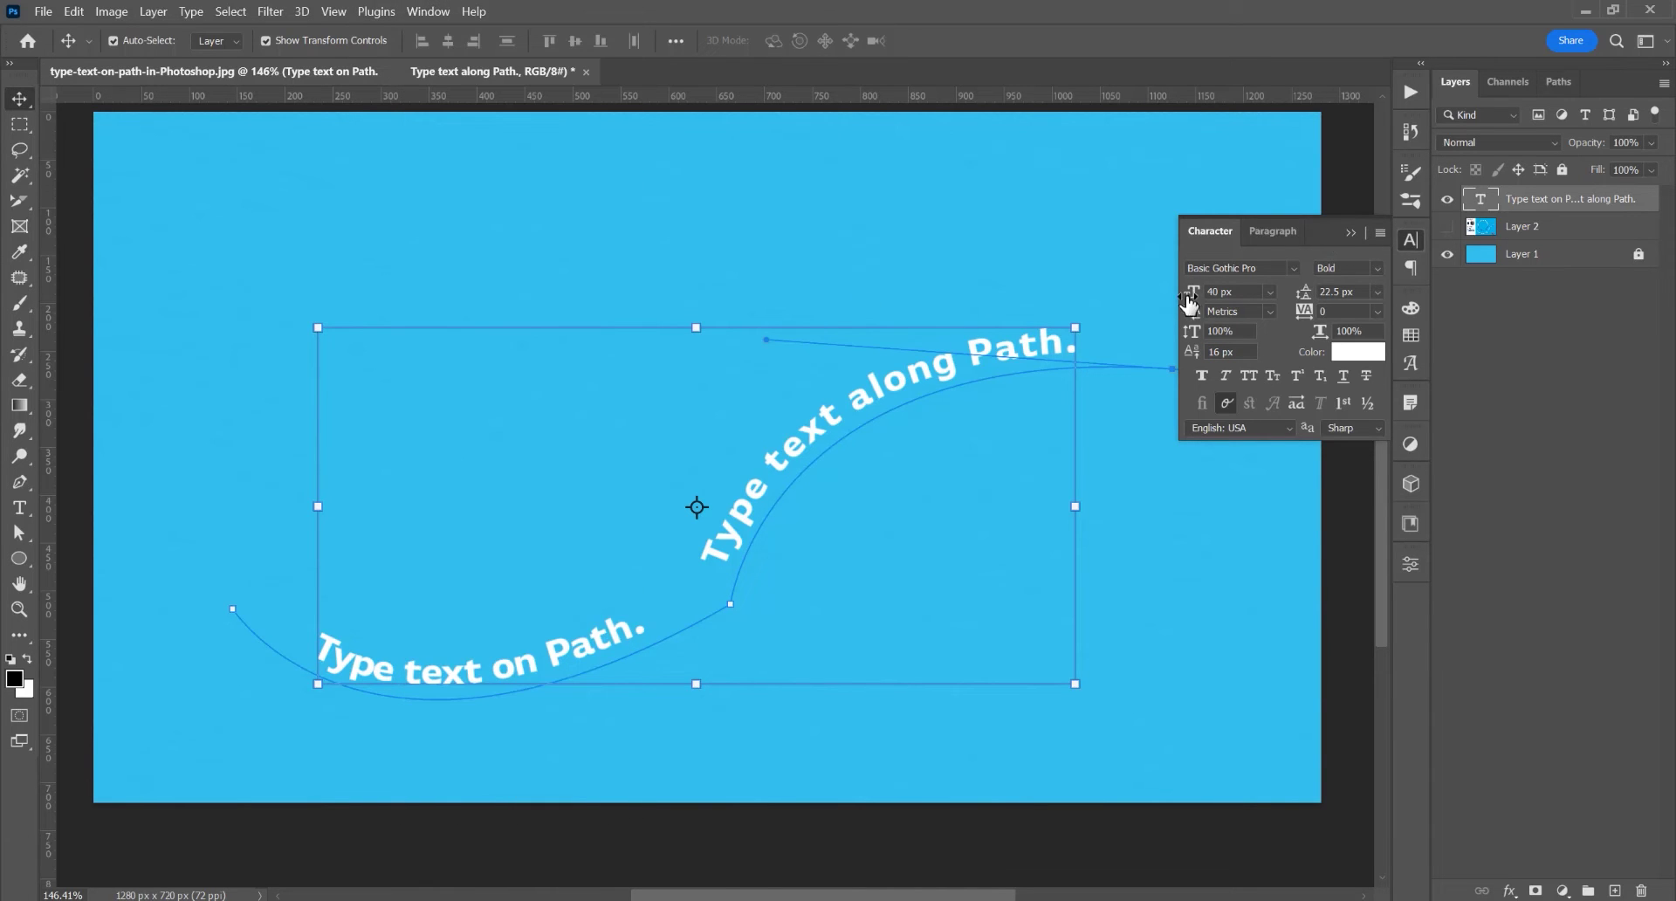
{"action": "left_click", "coordinate": [1293, 268]}
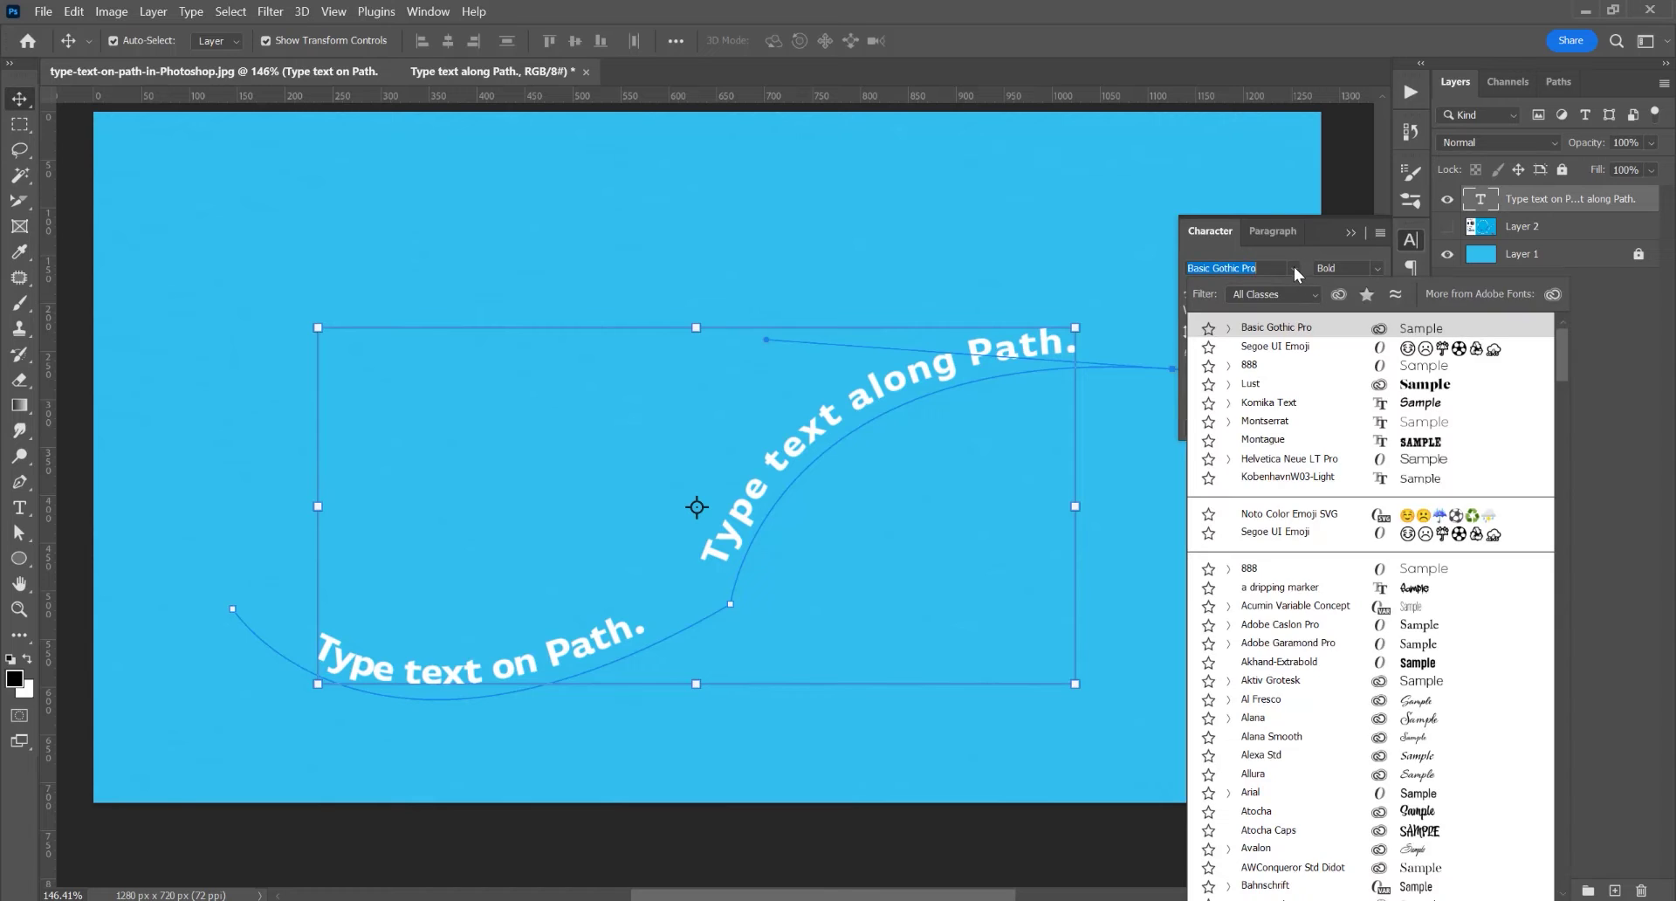
{"action": "left_click", "coordinate": [1293, 267]}
{"action": "left_click", "coordinate": [1379, 268]}
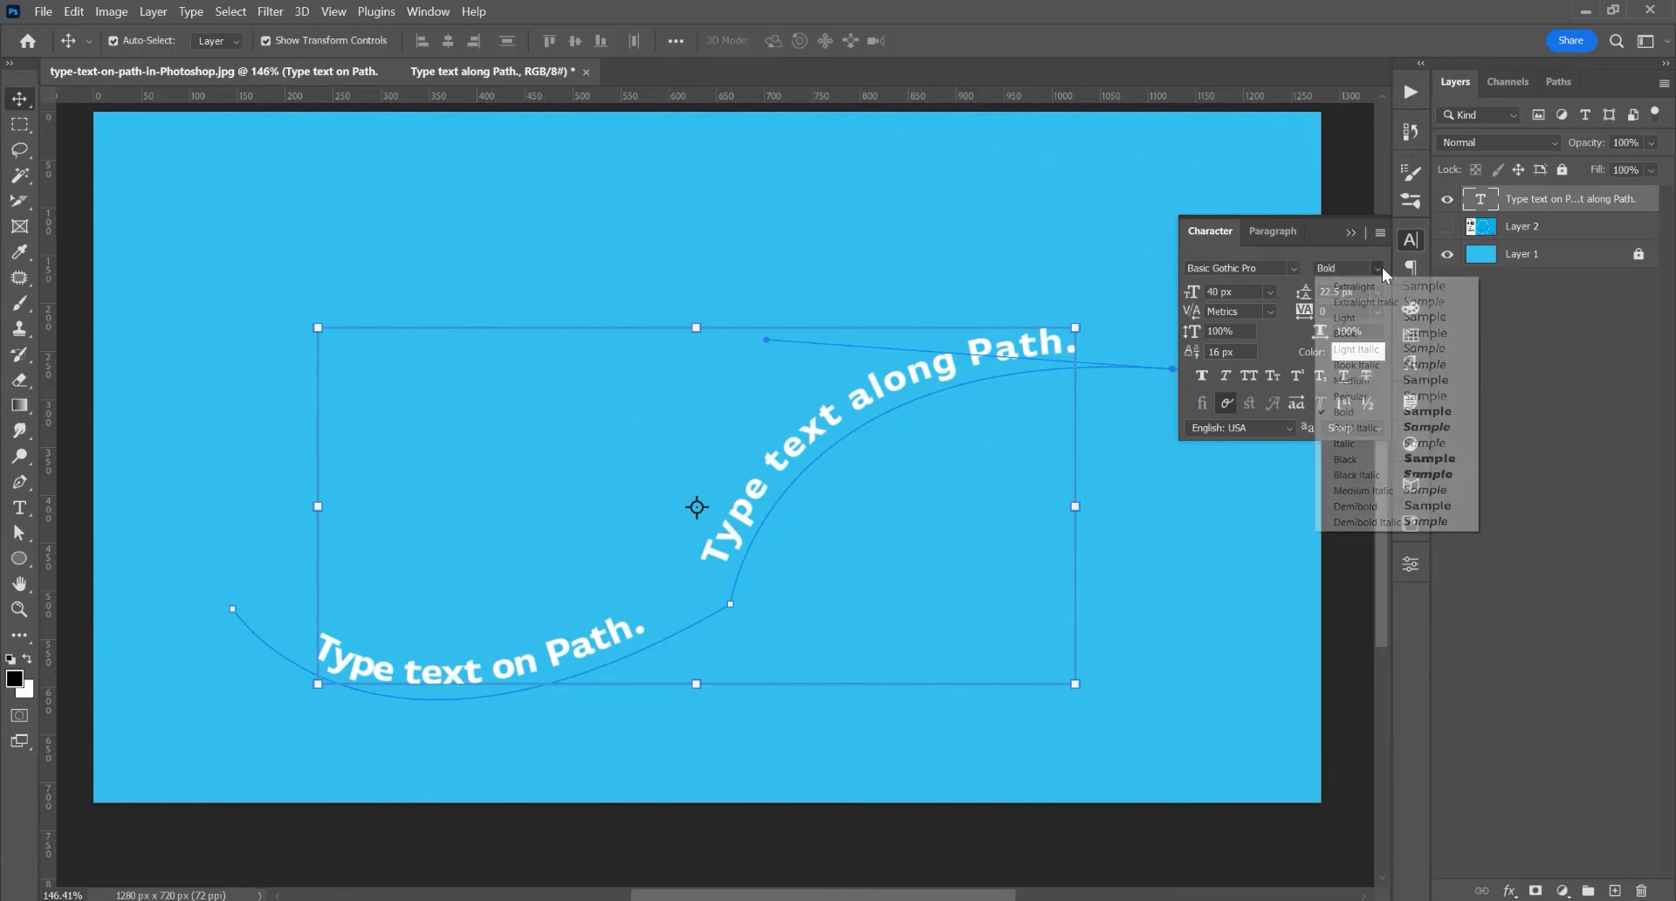
{"action": "left_click", "coordinate": [1367, 412]}
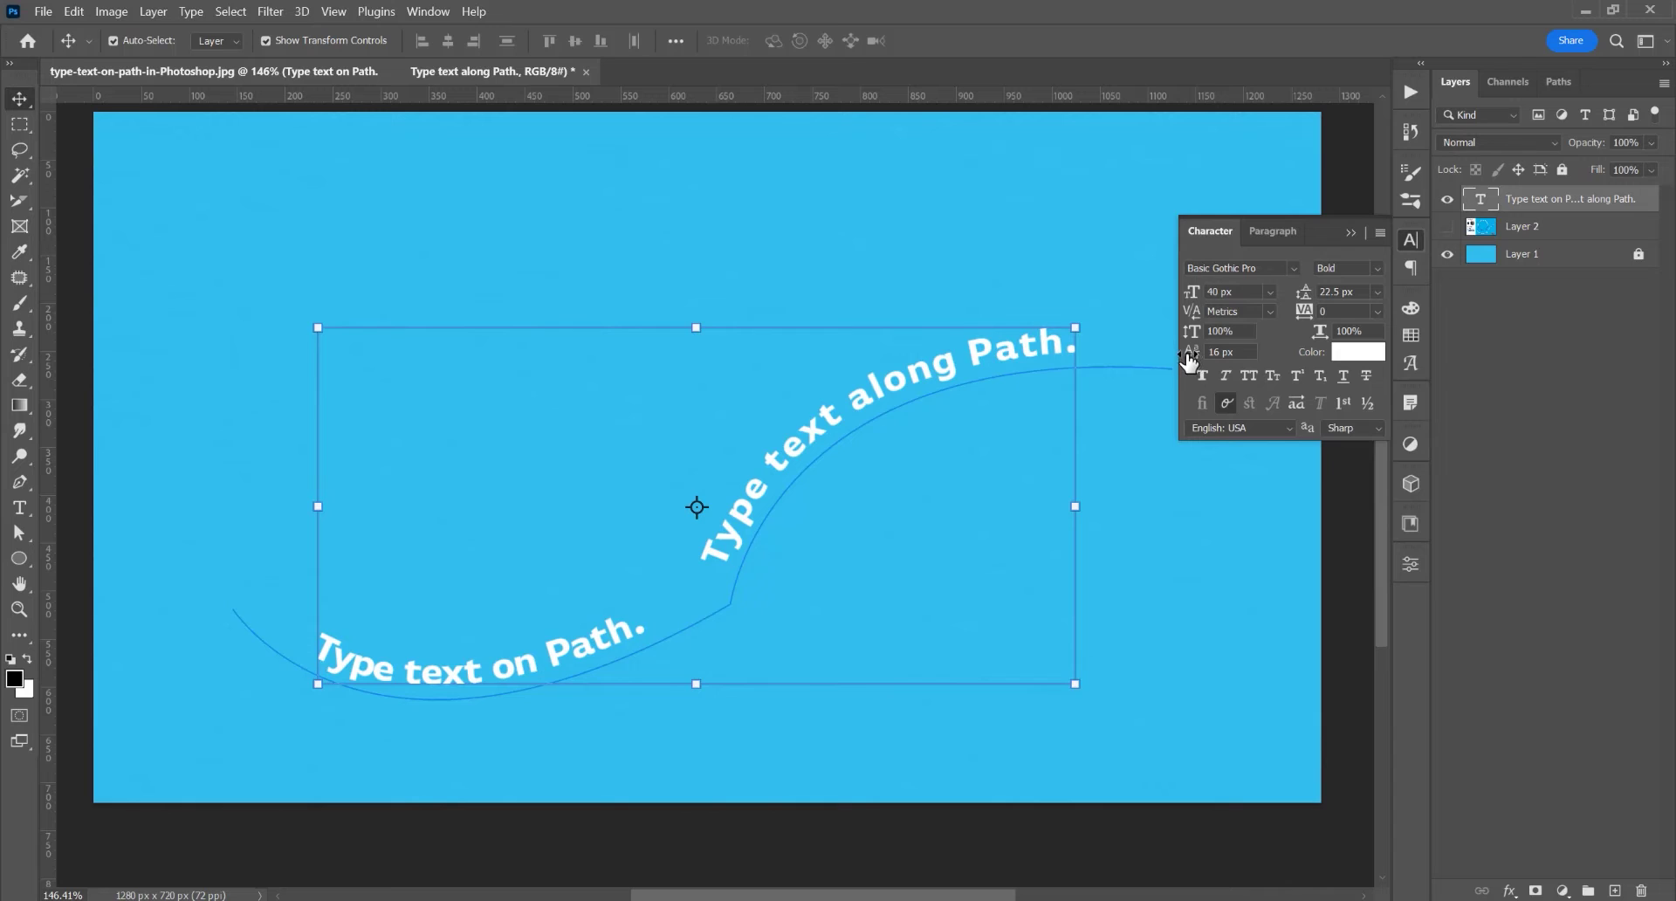
{"action": "left_click_drag", "start_coordinate": [1189, 361], "coordinate": [1151, 358]}
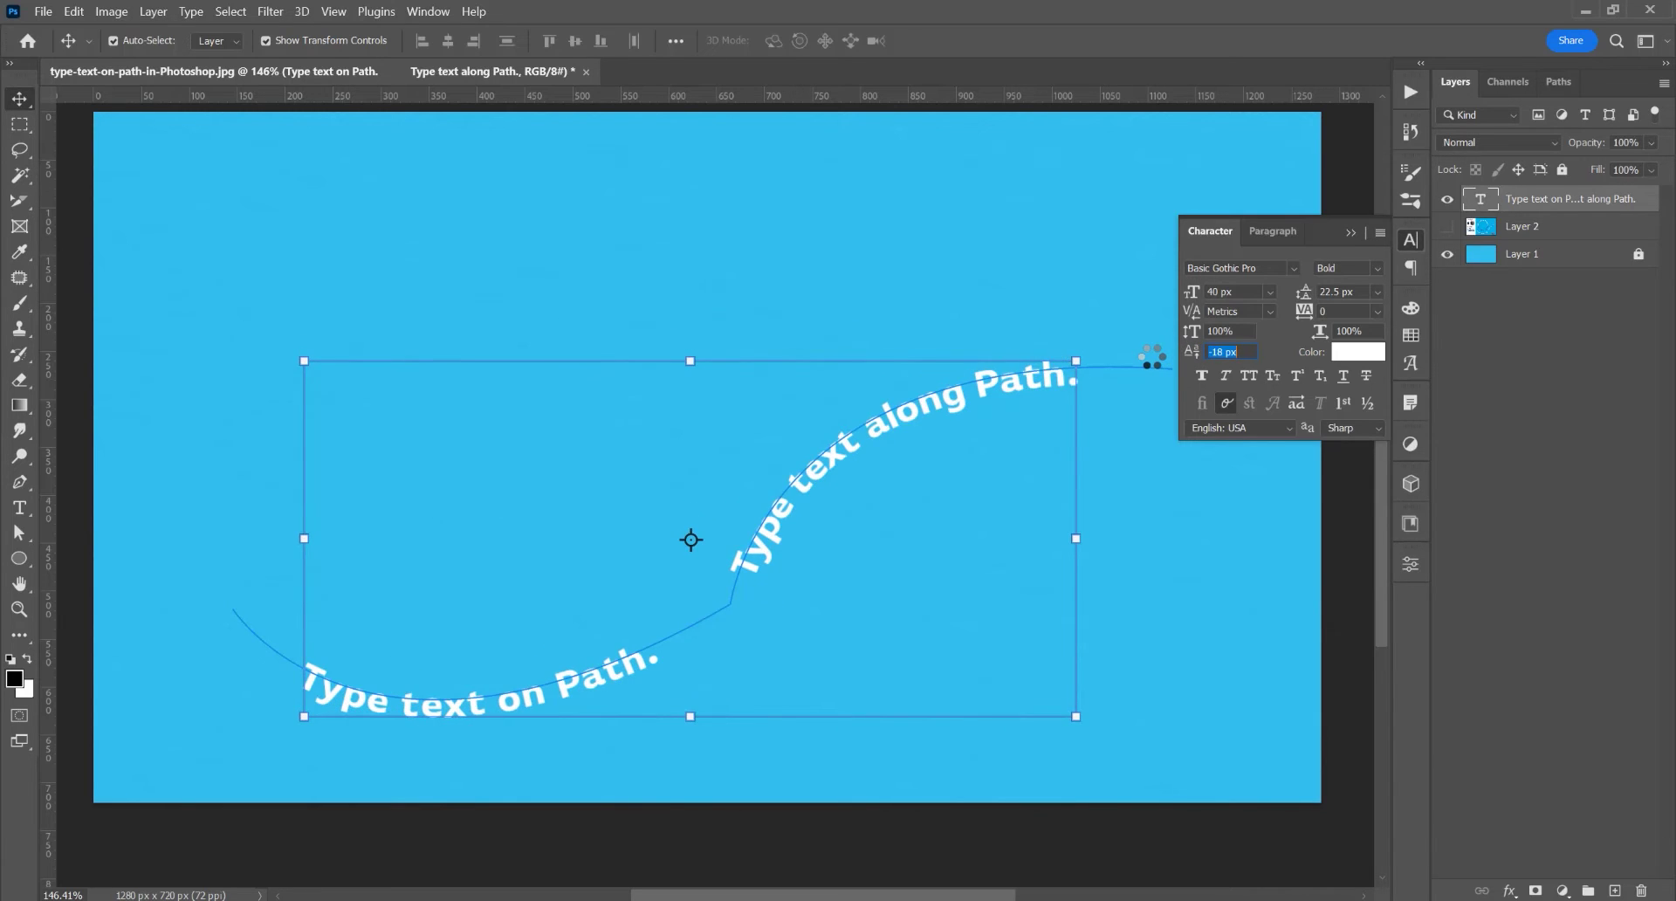
{"action": "left_click_drag", "start_coordinate": [1152, 358], "coordinate": [1168, 365]}
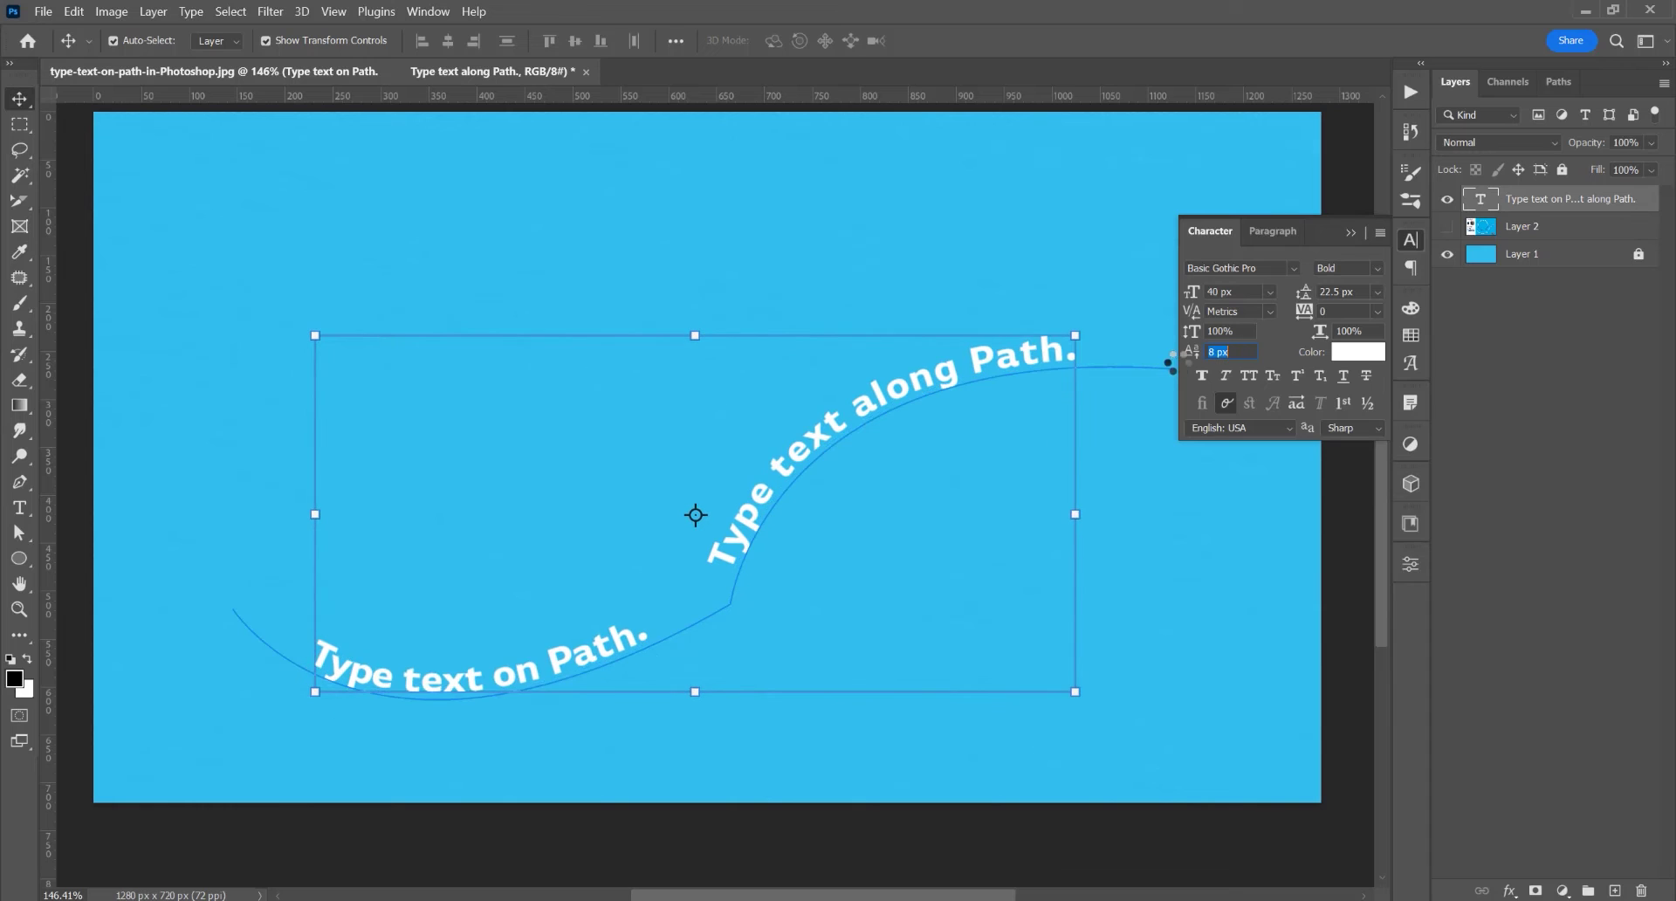
{"action": "left_click", "coordinate": [1498, 894]}
- Apply a default drop shadow to the S-path text and shift it about 99 px right
{"action": "left_click", "coordinate": [1518, 882]}
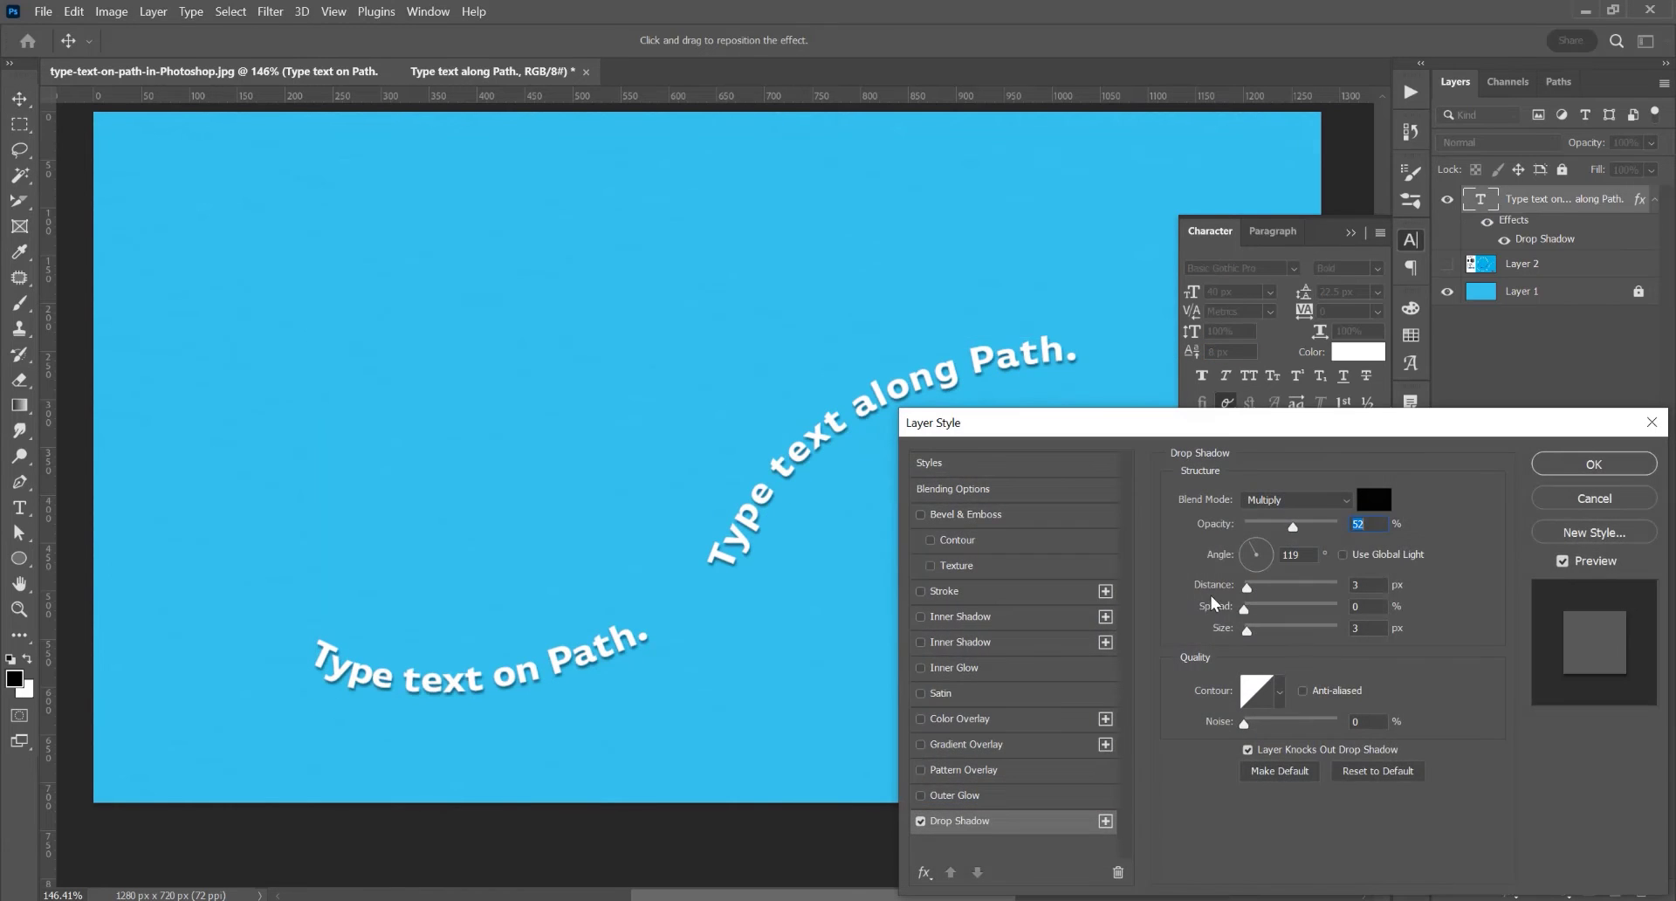
{"action": "key", "text": "Return"}
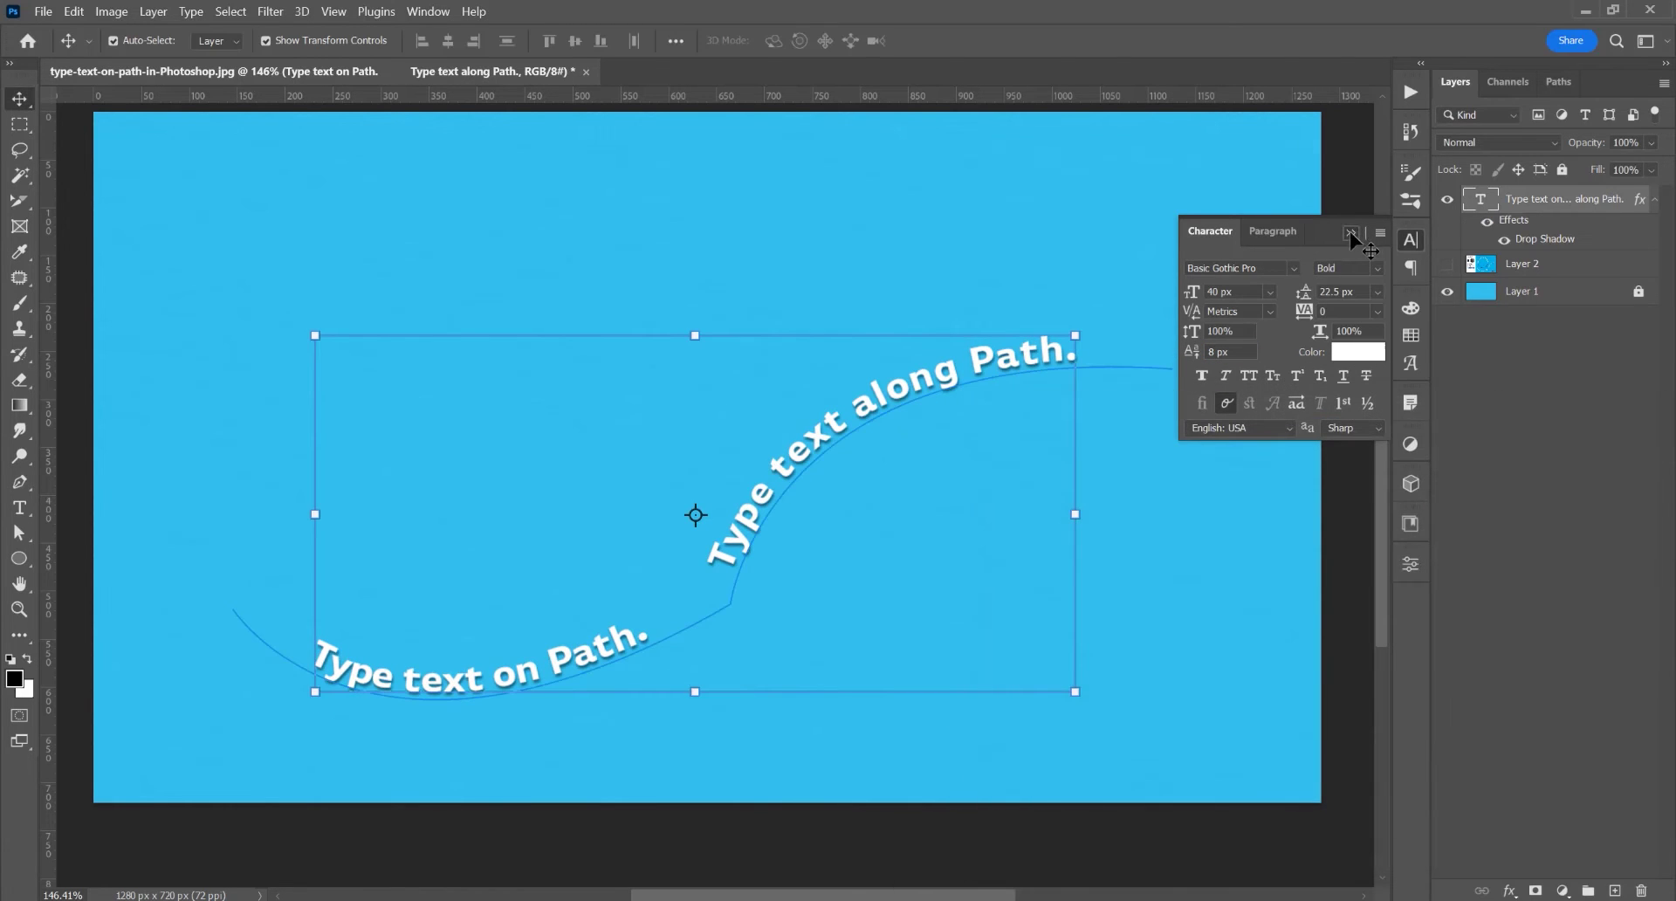
{"action": "left_click", "coordinate": [1351, 234]}
{"action": "left_click_drag", "start_coordinate": [892, 433], "coordinate": [977, 411]}
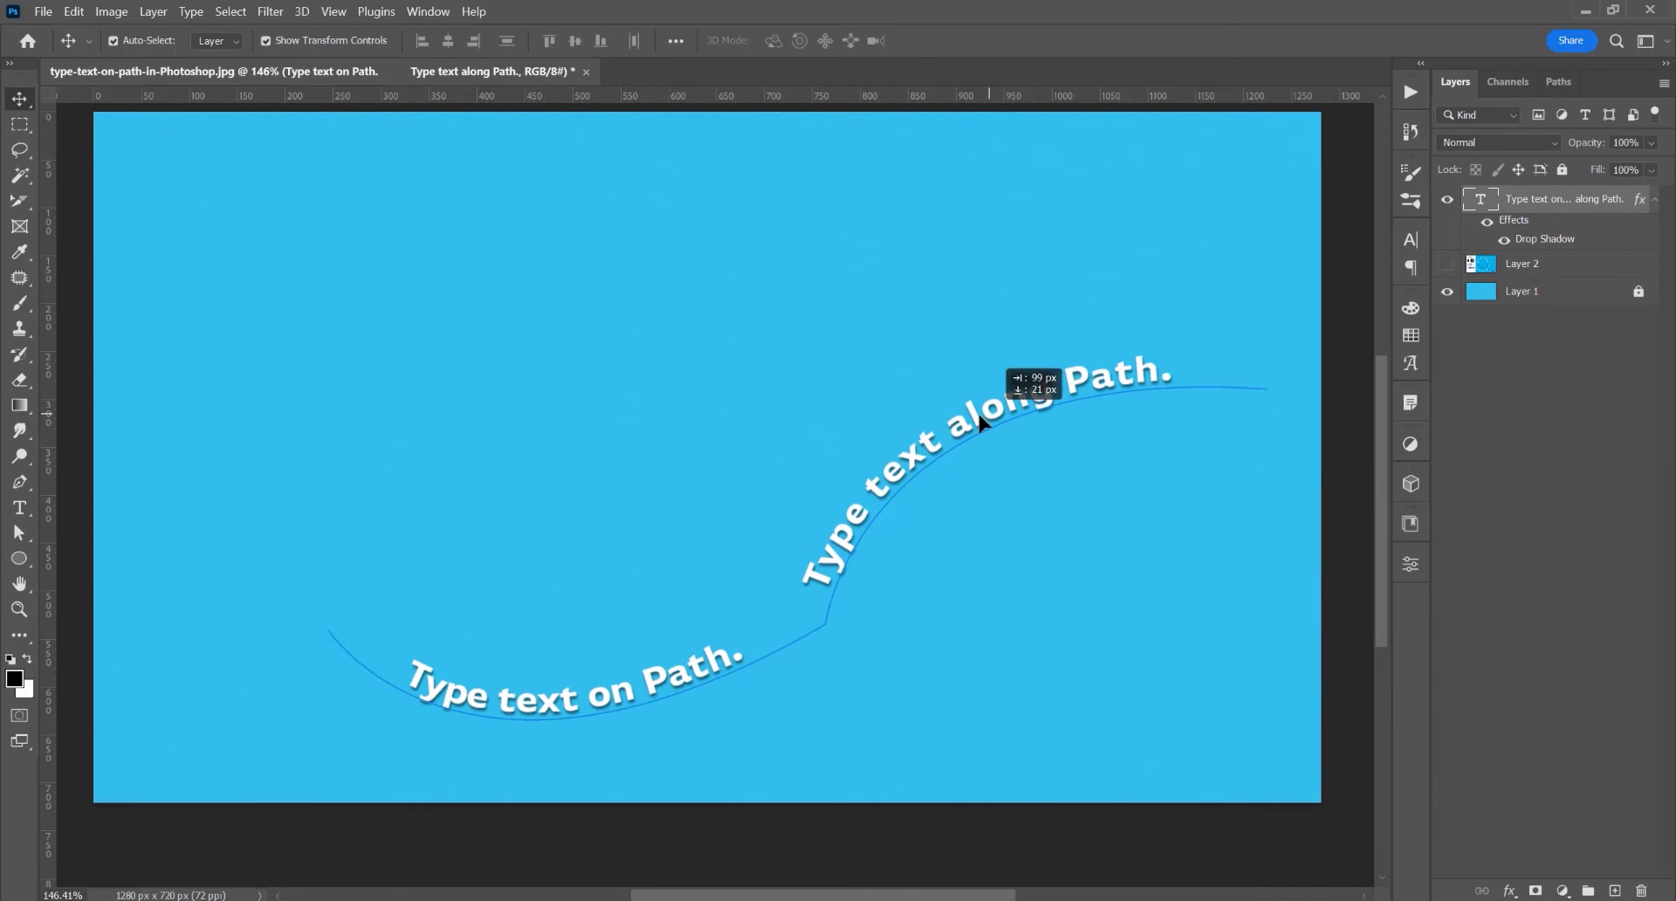
{"action": "scroll", "coordinate": [977, 411], "scroll_direction": "down", "scroll_amount": 1}
{"action": "left_click", "coordinate": [623, 303]}
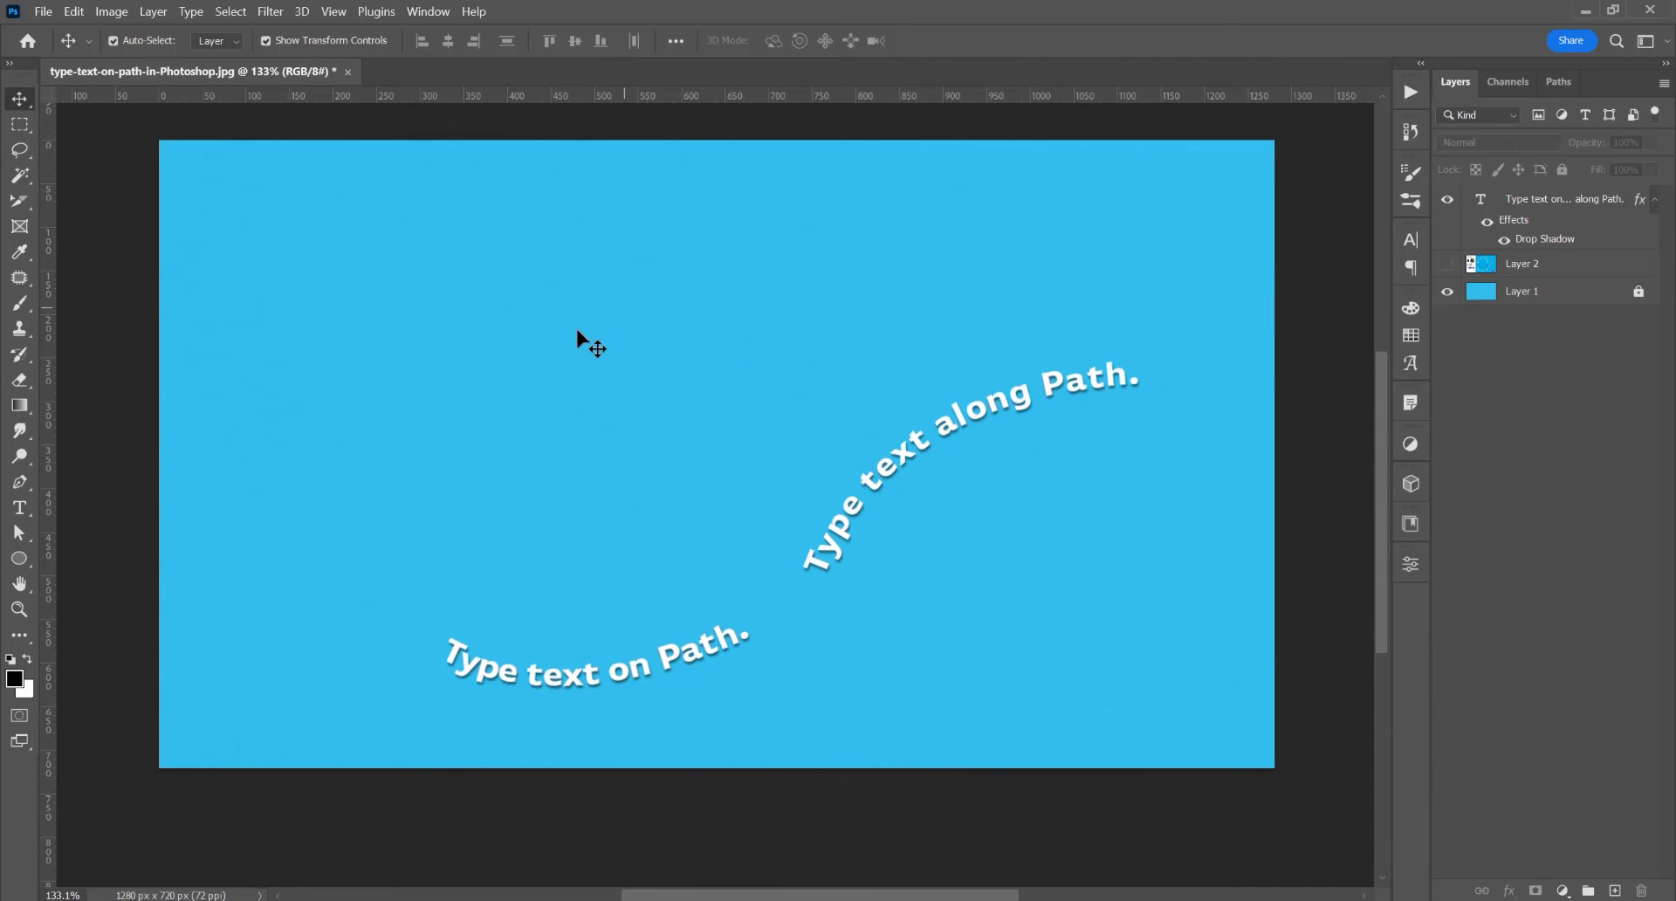
- Draw a roughly 368 × 368 px circle path in the upper left with the Ellipse Tool
{"action": "right_click", "coordinate": [25, 558]}
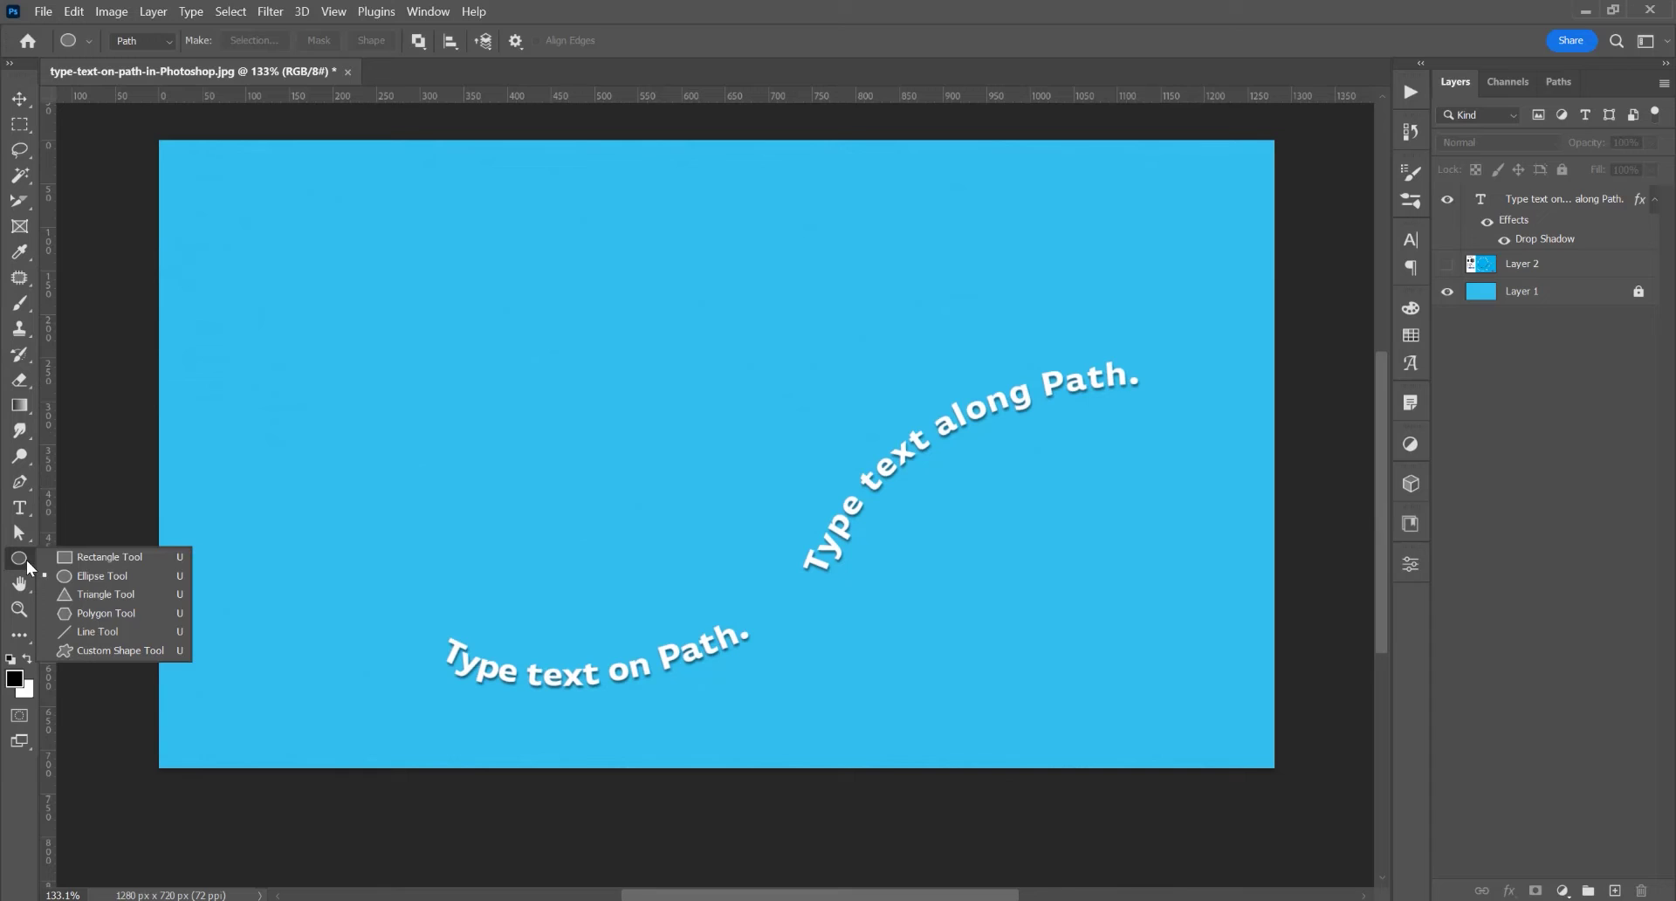
{"action": "left_click", "coordinate": [107, 572]}
{"action": "left_click", "coordinate": [139, 40]}
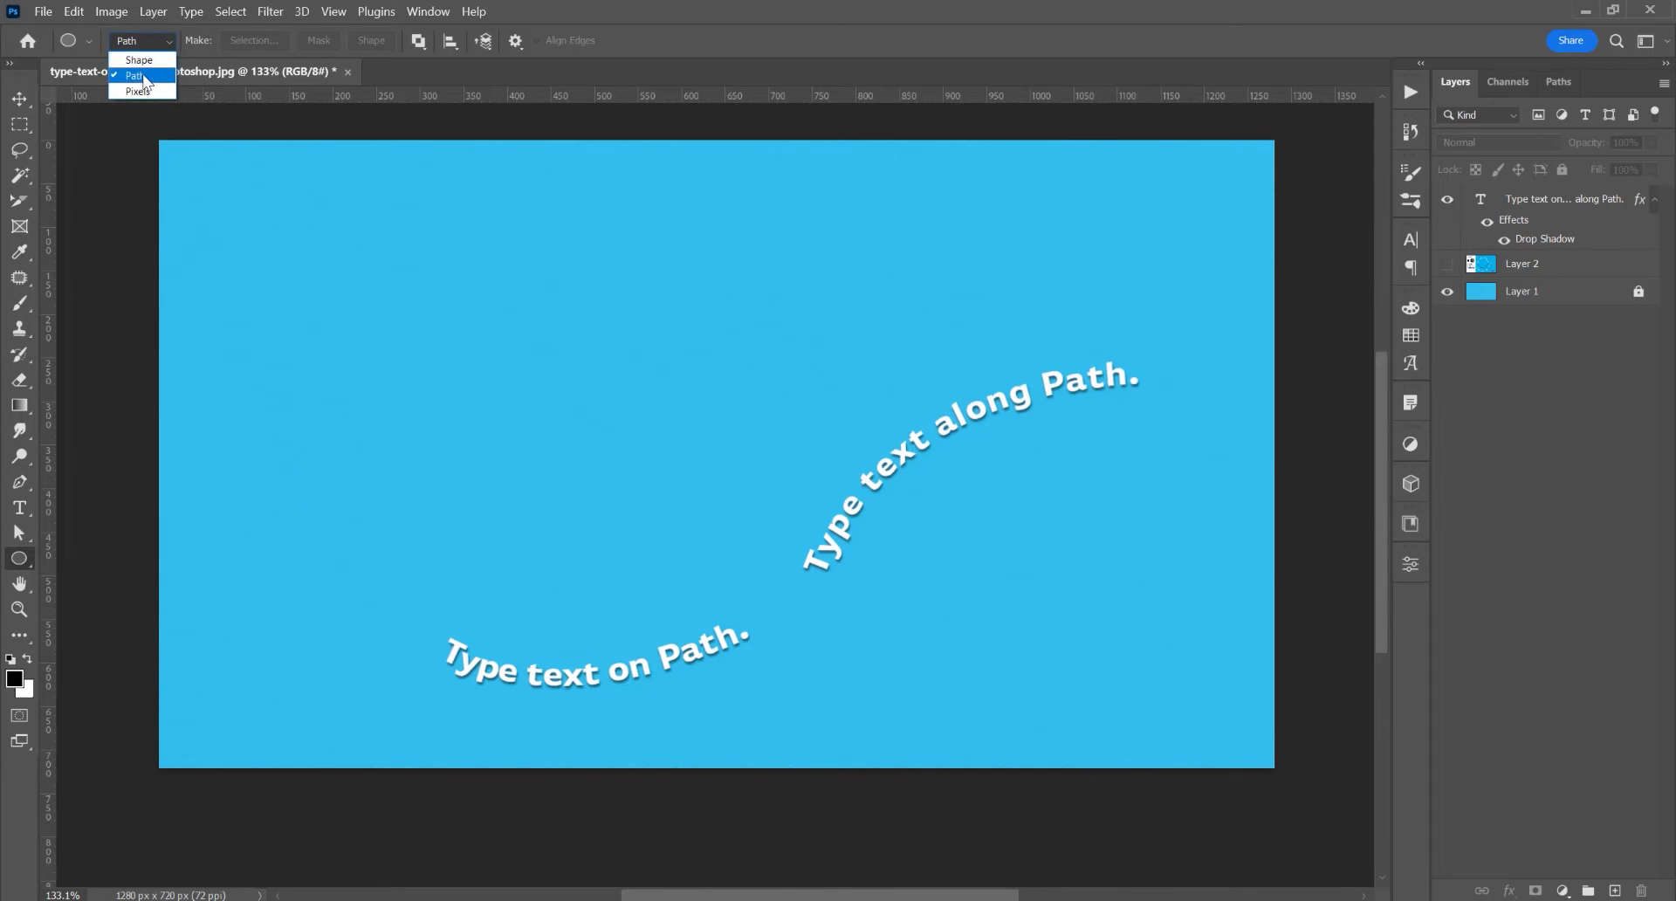
{"action": "left_click", "coordinate": [131, 71]}
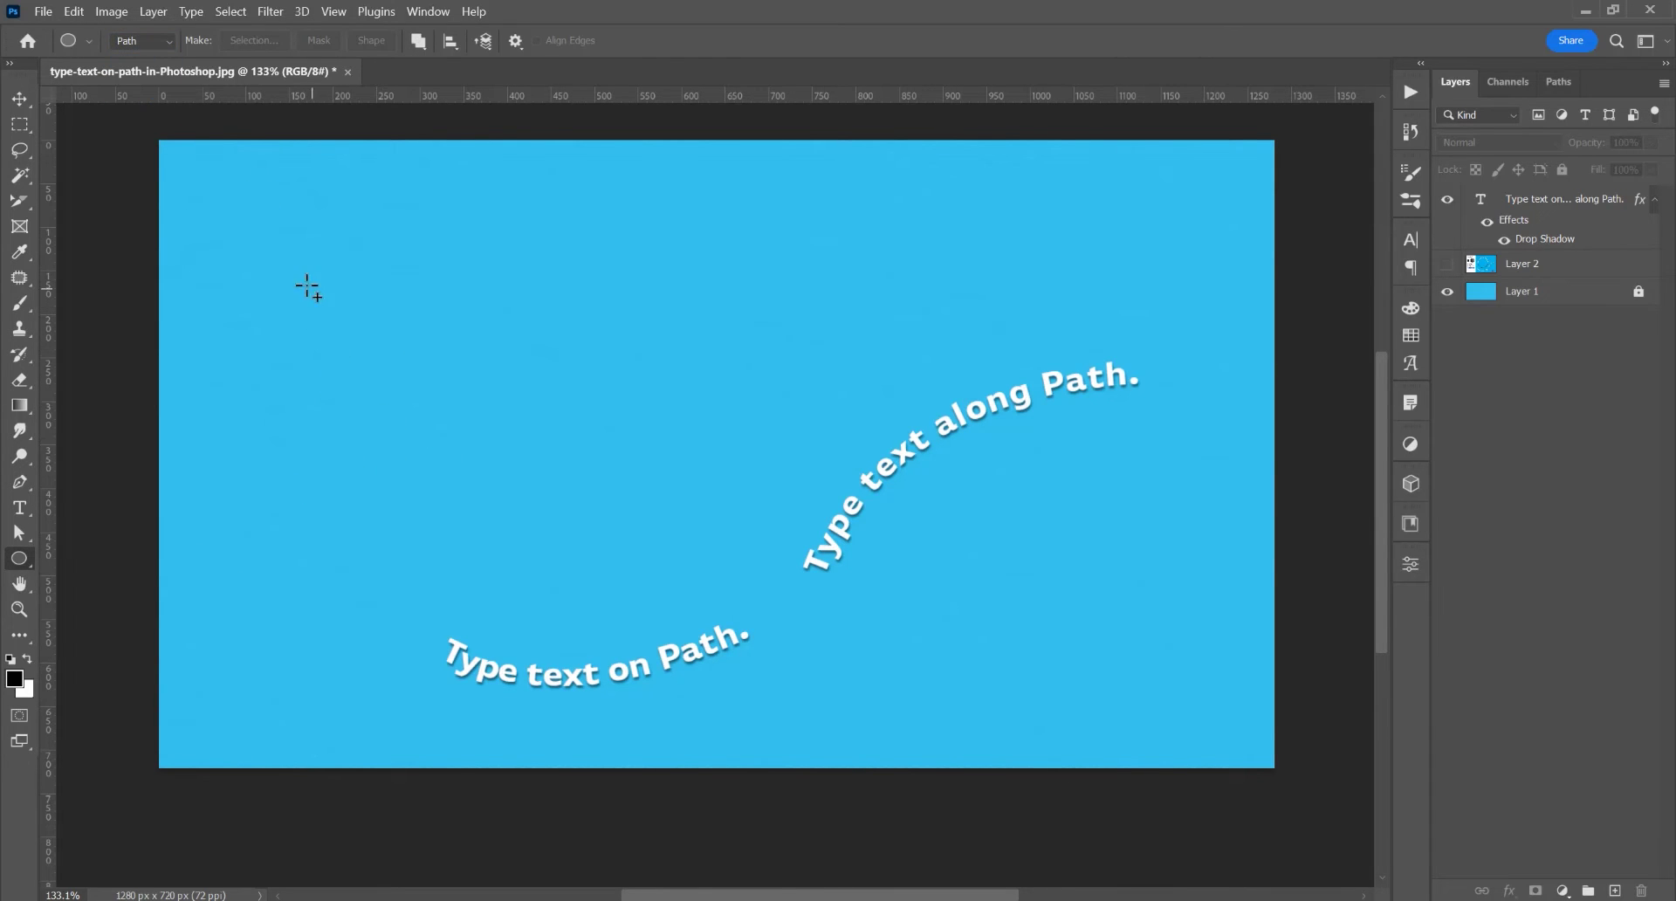
{"action": "mouse_move", "coordinate": [308, 287]}
{"action": "left_mouse_down"}
{"action": "mouse_move", "coordinate": [500, 450]}
{"action": "mouse_move", "coordinate": [486, 411]}
{"action": "mouse_move", "coordinate": [509, 433]}
{"action": "mouse_move", "coordinate": [460, 378]}
{"action": "mouse_move", "coordinate": [516, 442]}
{"action": "mouse_move", "coordinate": [516, 419]}
{"action": "mouse_move", "coordinate": [583, 508]}
{"action": "mouse_move", "coordinate": [628, 494]}
{"action": "mouse_move", "coordinate": [884, 641]}
{"action": "mouse_move", "coordinate": [710, 647]}
{"action": "mouse_move", "coordinate": [736, 587]}
{"action": "mouse_move", "coordinate": [671, 577]}
{"action": "mouse_move", "coordinate": [969, 568]}
{"action": "mouse_move", "coordinate": [709, 551]}
{"action": "left_mouse_up"}
- Type 'Type Text in Circle in photoshop' on the circle path and commit it with Ctrl+Enter
{"action": "left_click", "coordinate": [19, 507]}
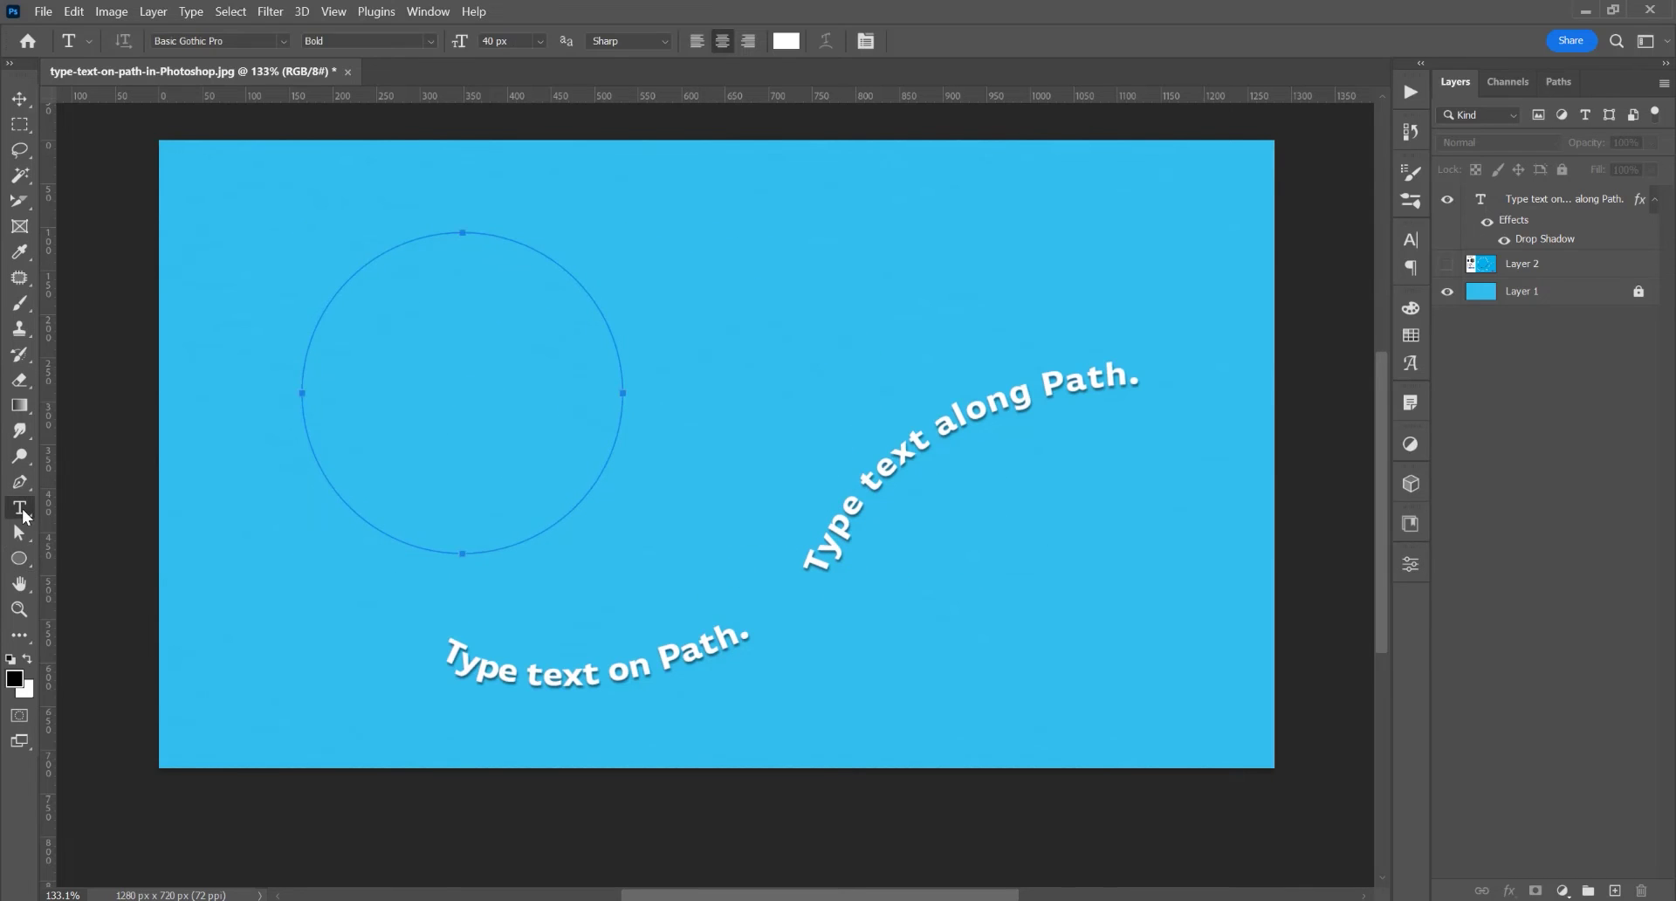
{"action": "left_click", "coordinate": [121, 513]}
{"action": "scroll", "coordinate": [353, 272], "scroll_direction": "up", "scroll_amount": 2}
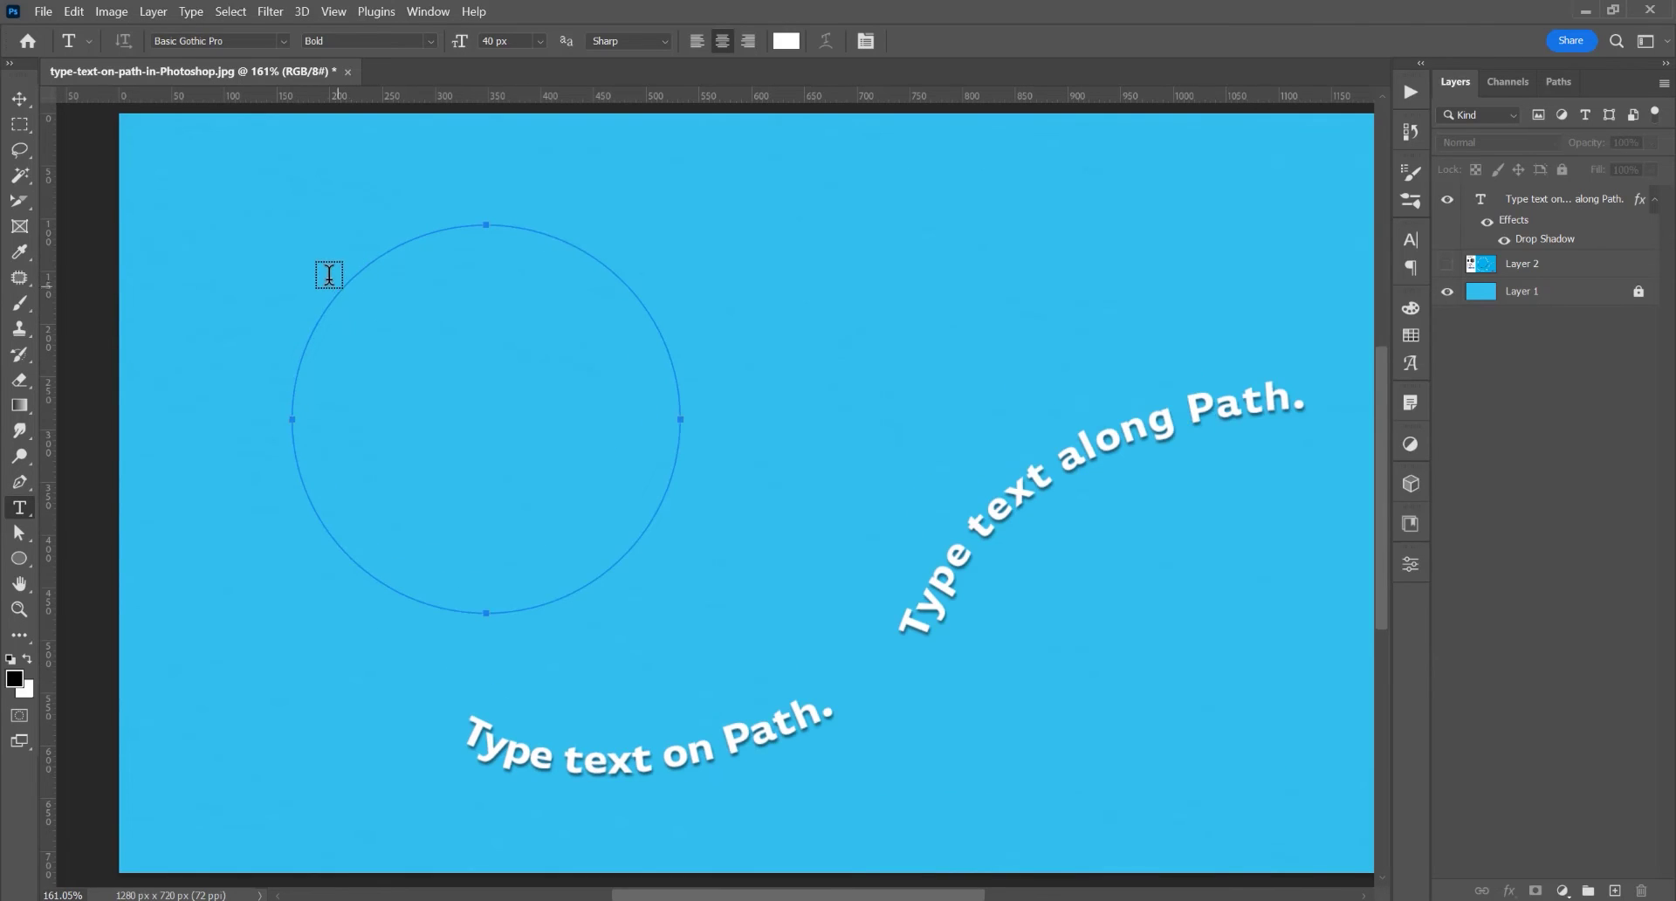
{"action": "left_click", "coordinate": [336, 277]}
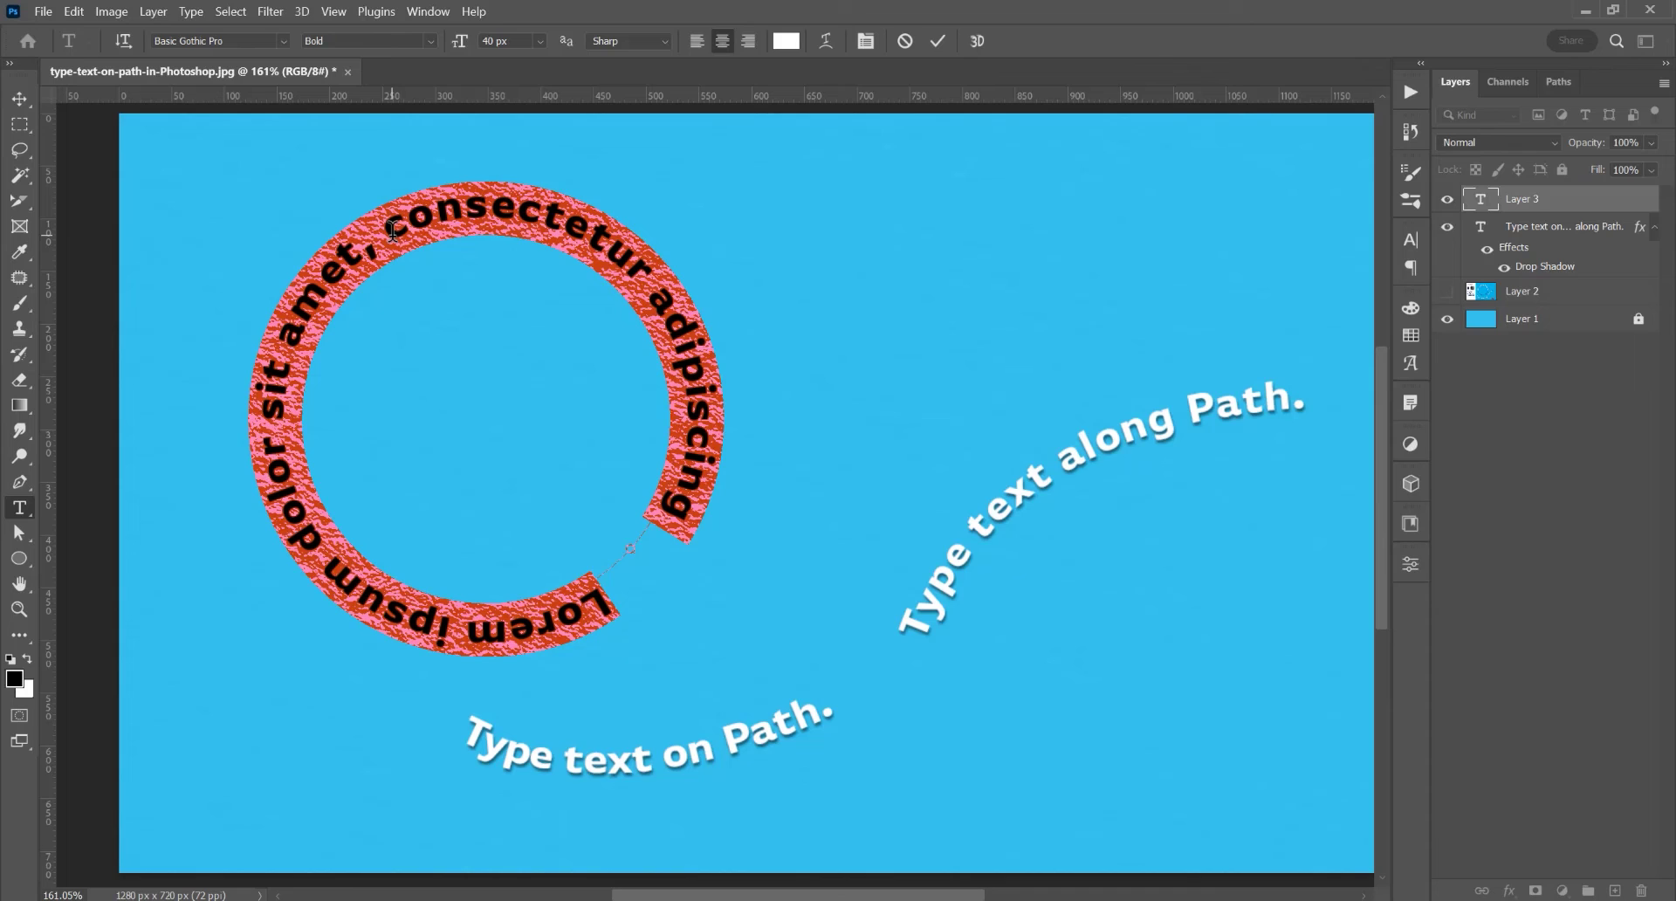
{"action": "type", "text": "Type Text in Circle in photoshop"}
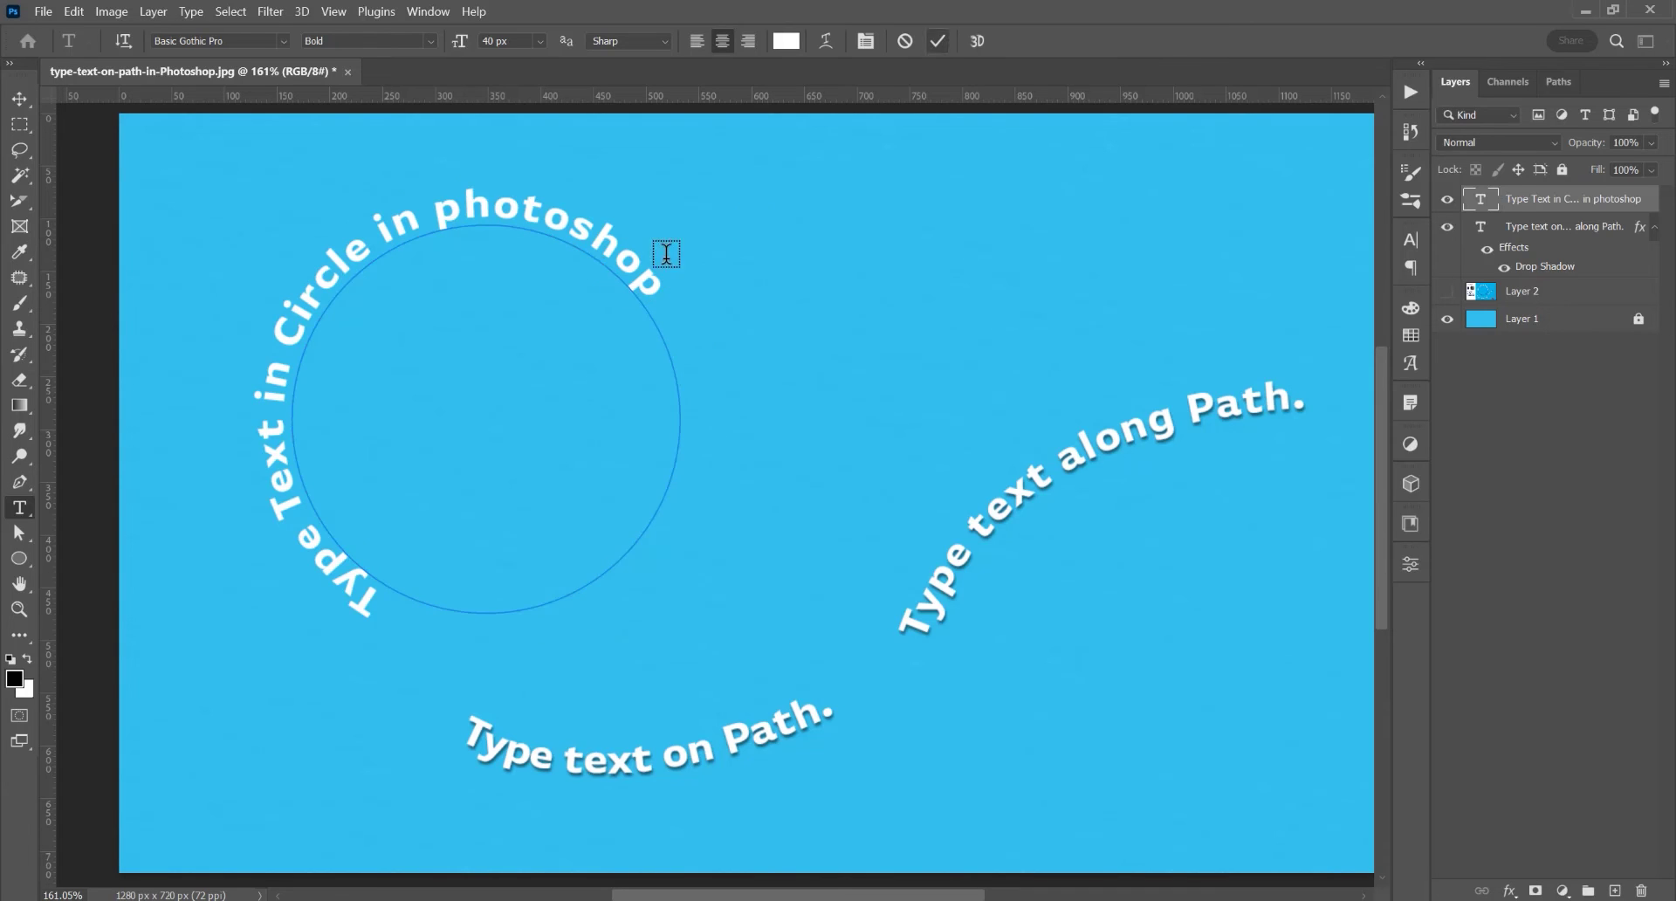
{"action": "key", "text": "ctrl+Return"}
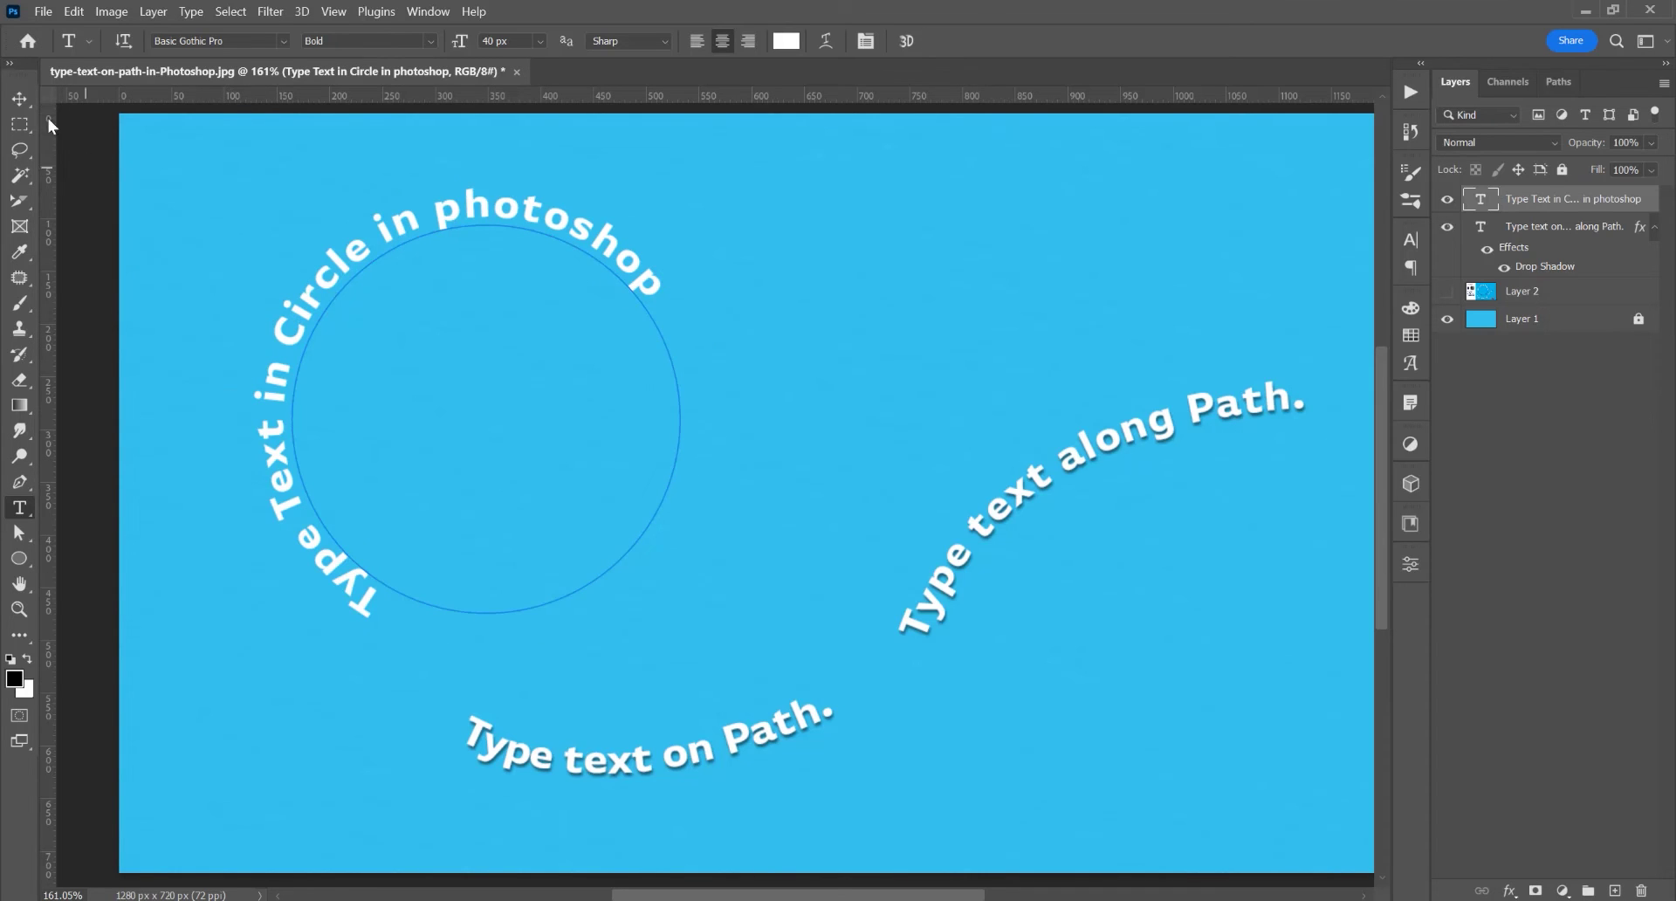
- Drag the circle text's start marker around the path until it arcs centred on top
{"action": "key", "text": "v"}
{"action": "left_click", "coordinate": [19, 533]}
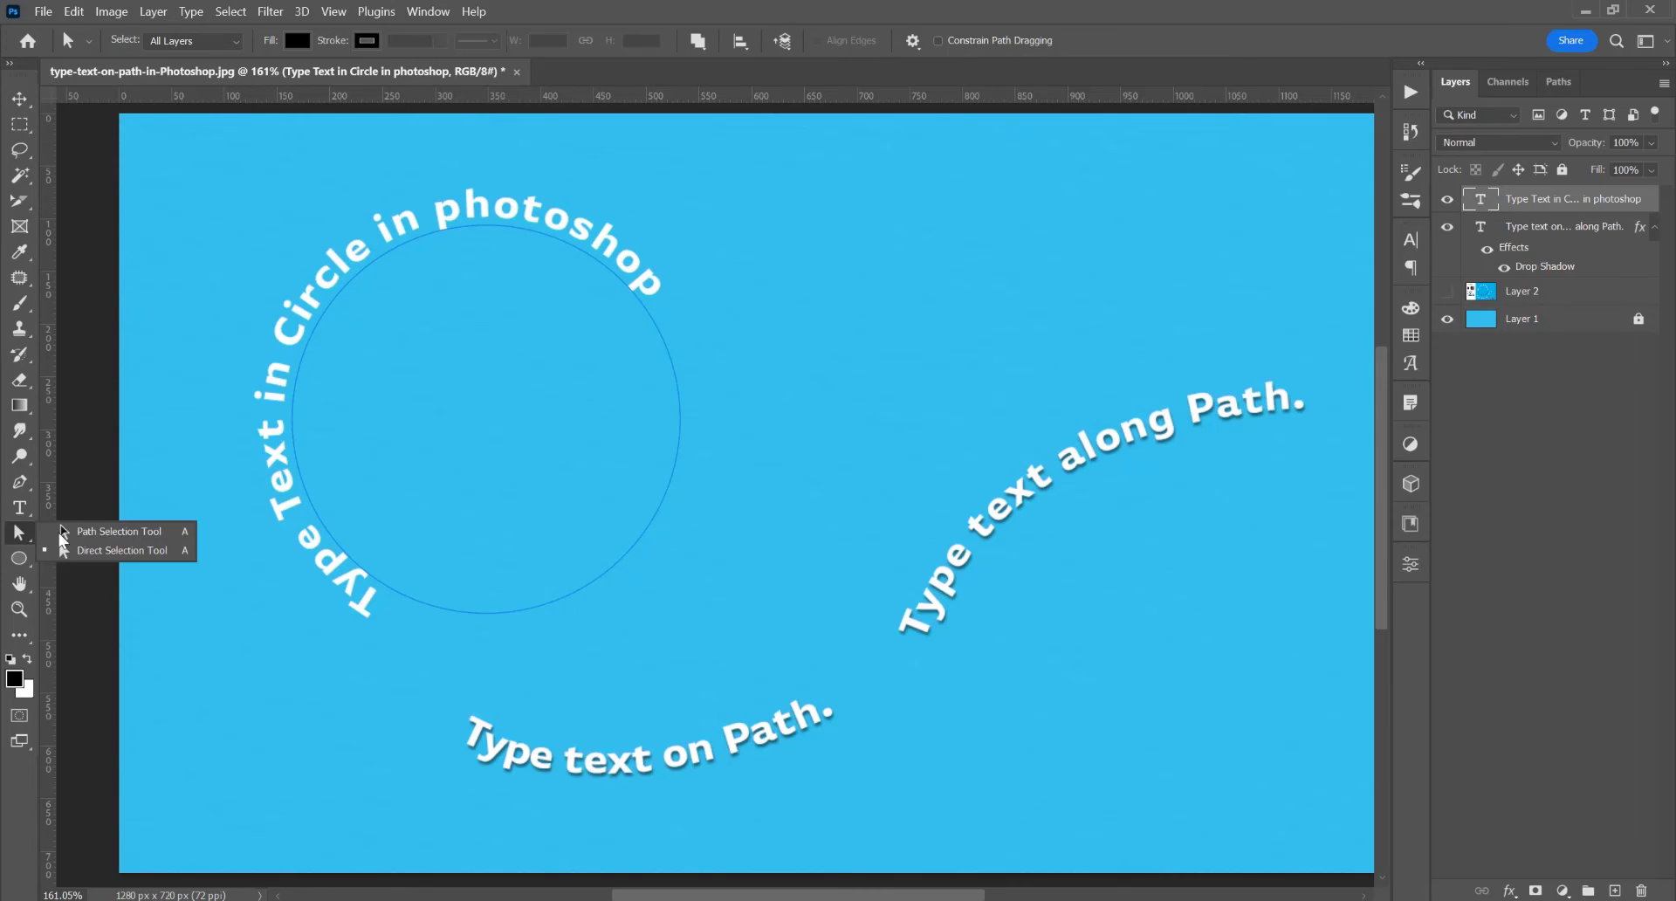
{"action": "left_click", "coordinate": [96, 528]}
{"action": "left_click_drag", "start_coordinate": [352, 218], "coordinate": [489, 228]}
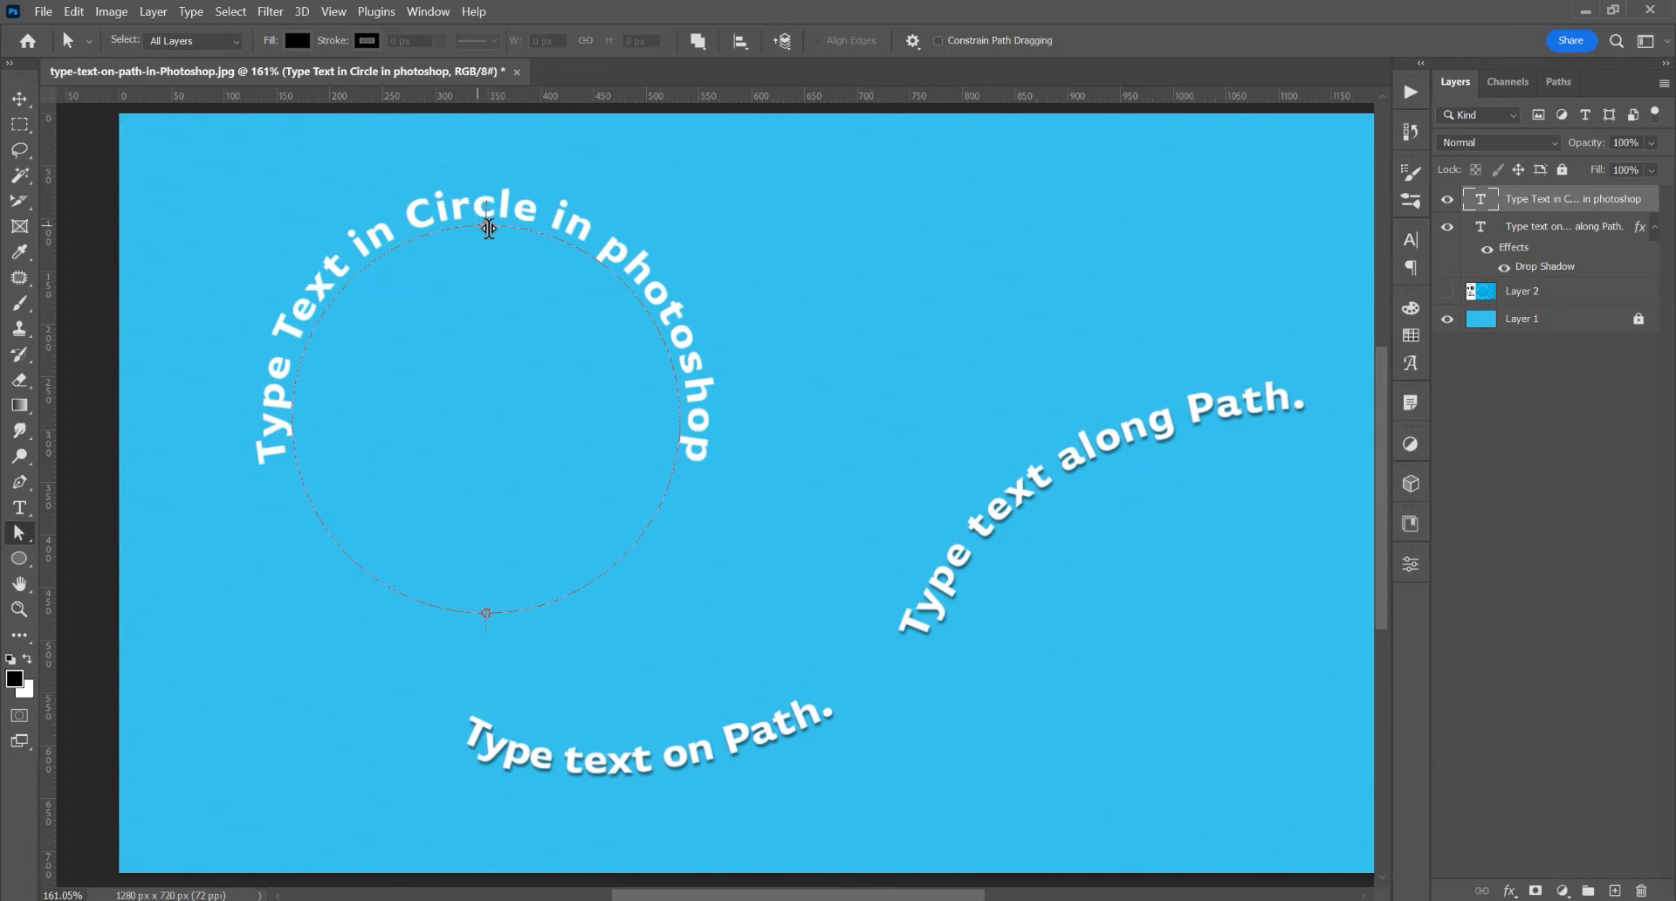
{"action": "mouse_move", "coordinate": [489, 229]}
{"action": "left_mouse_down"}
{"action": "mouse_move", "coordinate": [708, 273]}
{"action": "mouse_move", "coordinate": [491, 155]}
{"action": "left_mouse_up"}
{"action": "left_click_drag", "start_coordinate": [491, 156], "coordinate": [489, 277]}
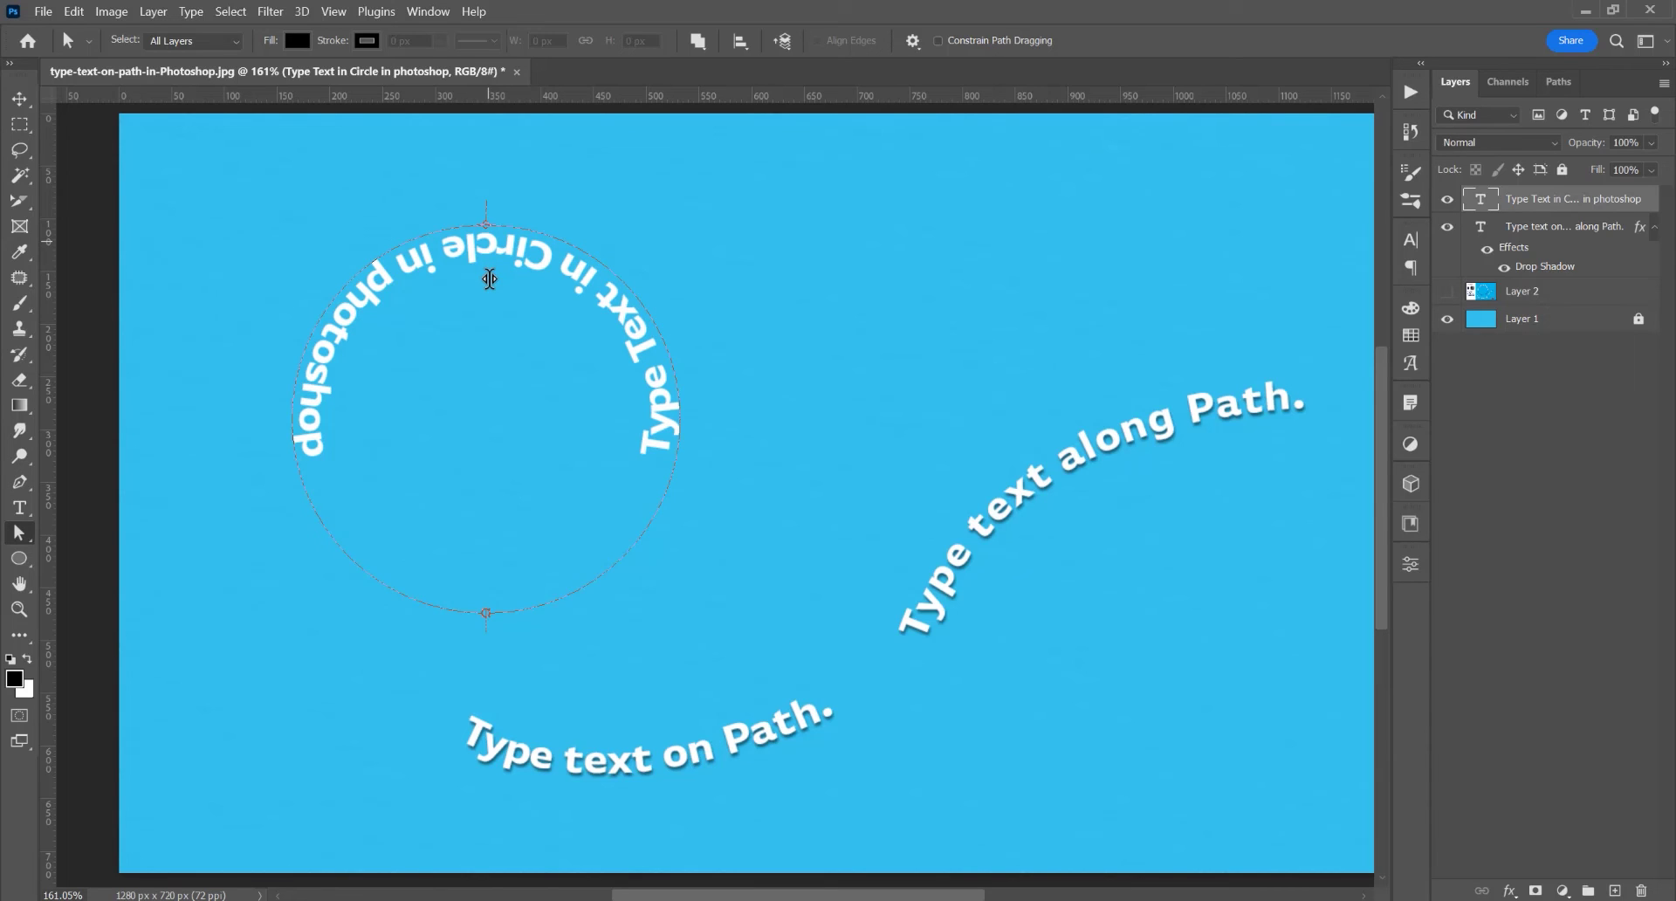
{"action": "left_click_drag", "start_coordinate": [489, 278], "coordinate": [552, 324]}
{"action": "left_click_drag", "start_coordinate": [568, 456], "coordinate": [475, 522]}
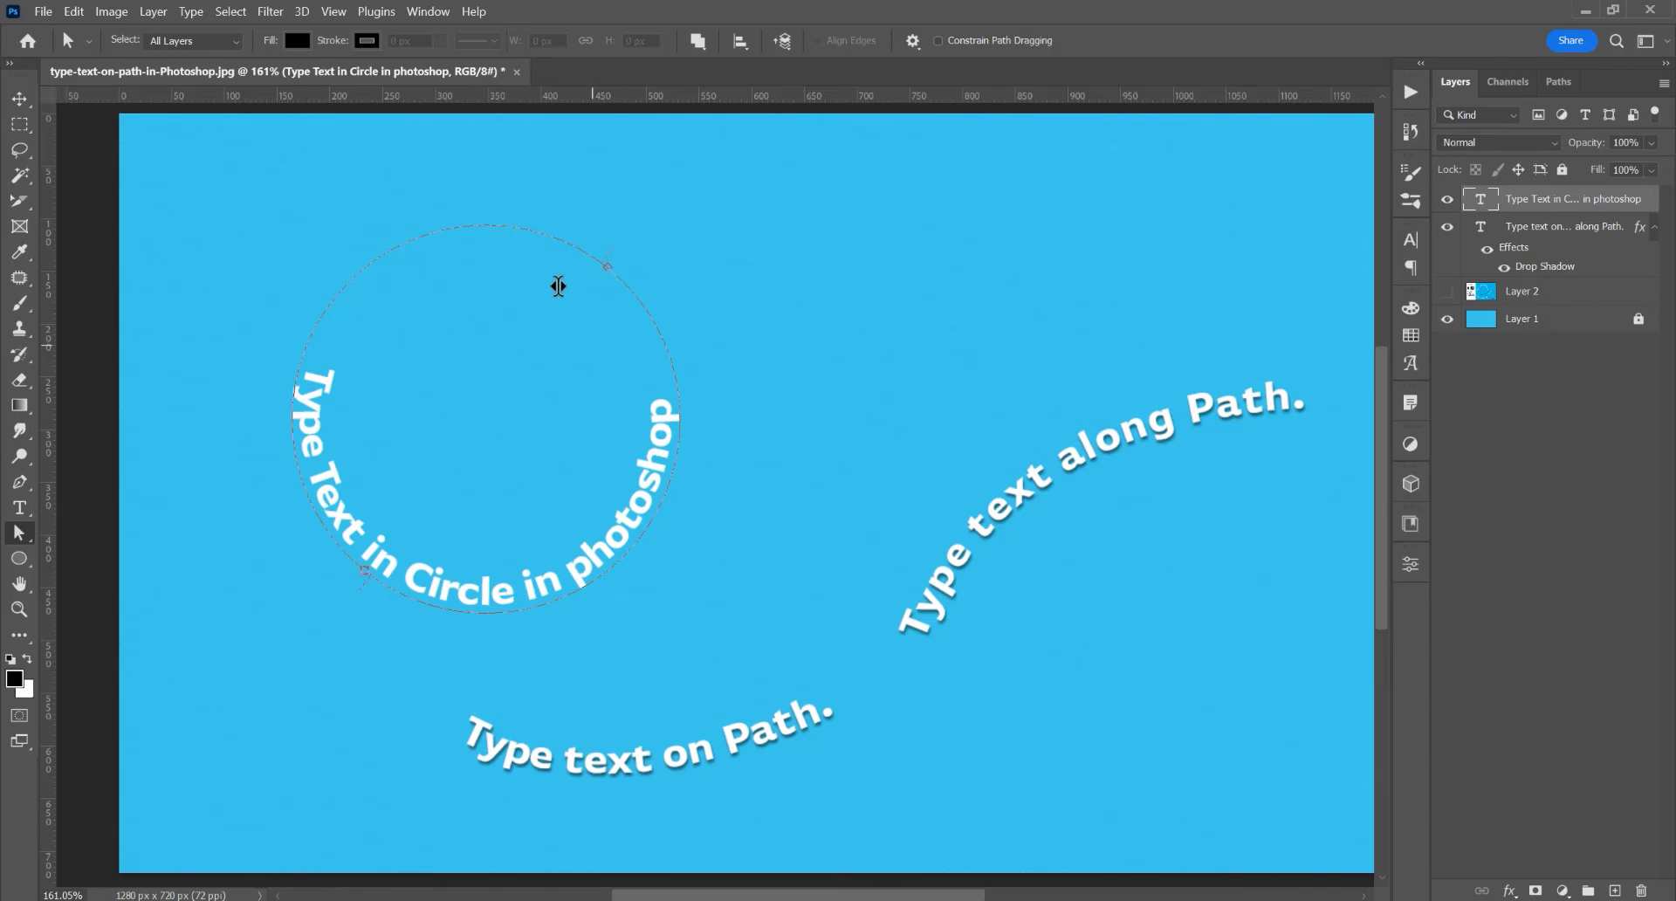
{"action": "left_click_drag", "start_coordinate": [490, 236], "coordinate": [486, 172]}
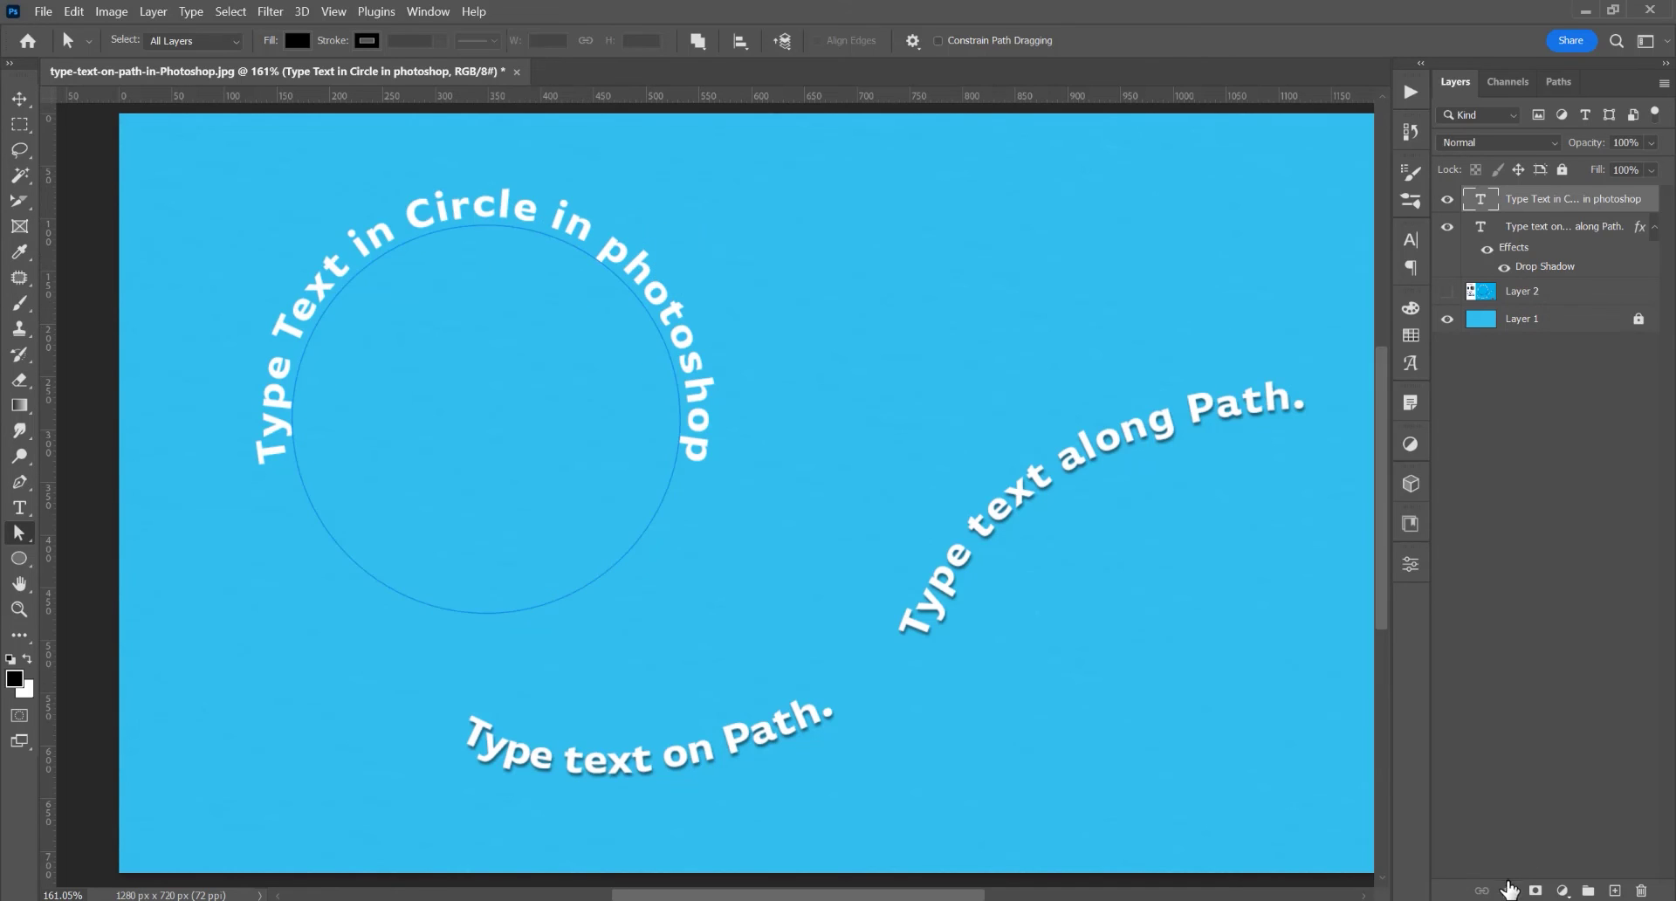
- Add a default drop shadow to the circle text and show its 8 px character settings
{"action": "left_click", "coordinate": [1509, 889]}
{"action": "left_click", "coordinate": [1518, 883]}
{"action": "left_click", "coordinate": [1581, 446]}
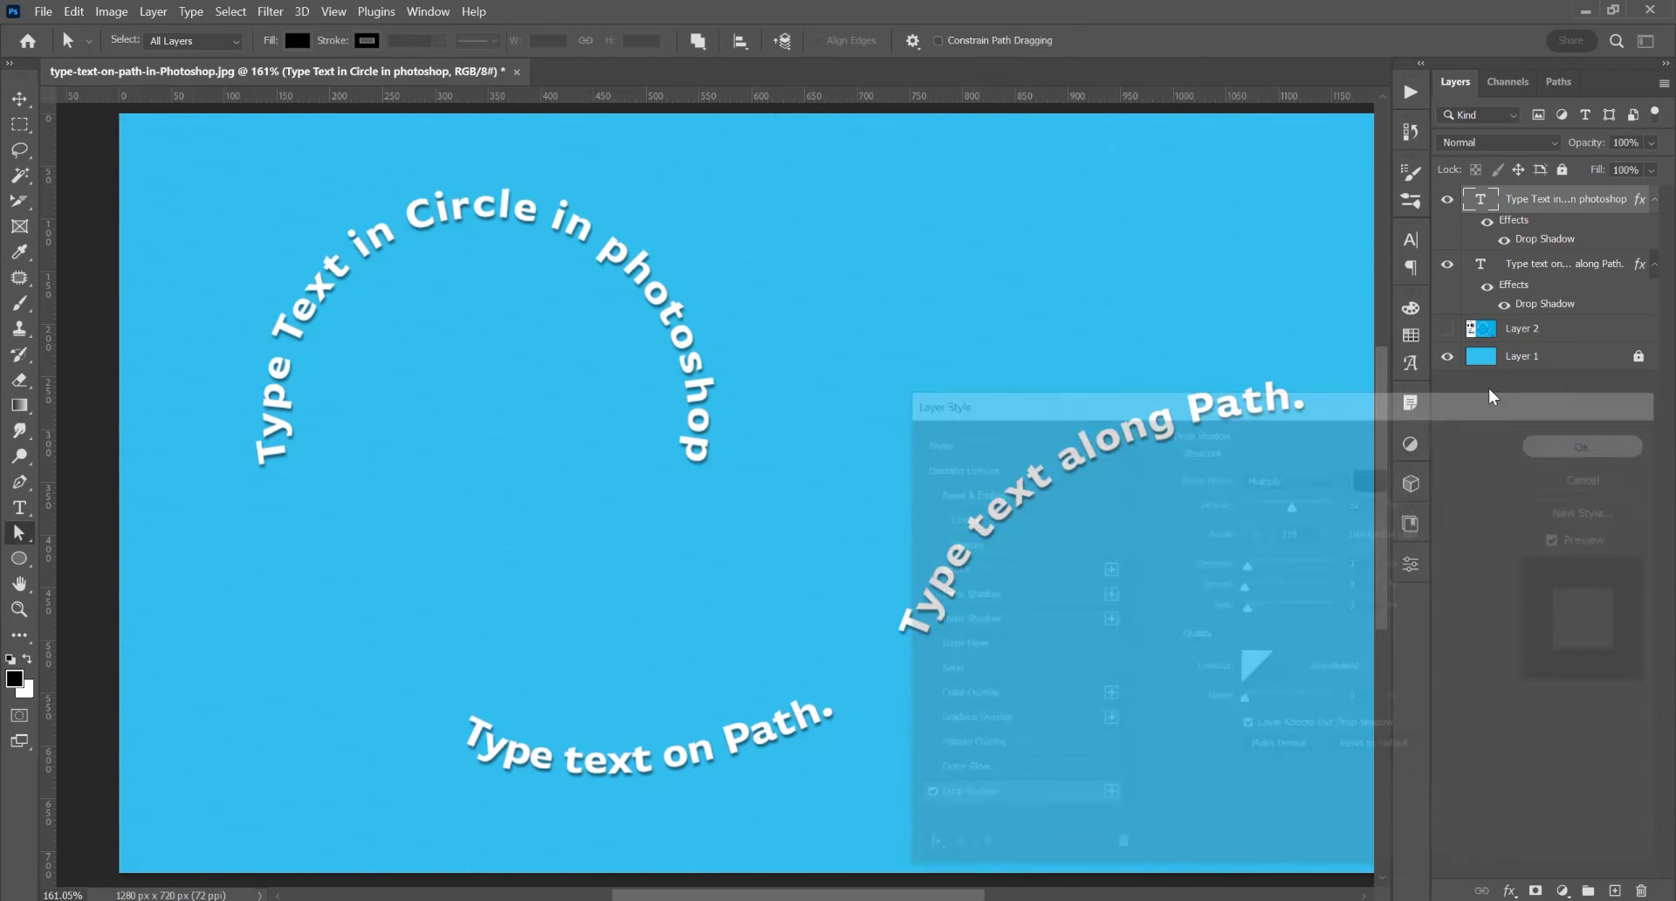
{"action": "left_click", "coordinate": [1410, 240]}
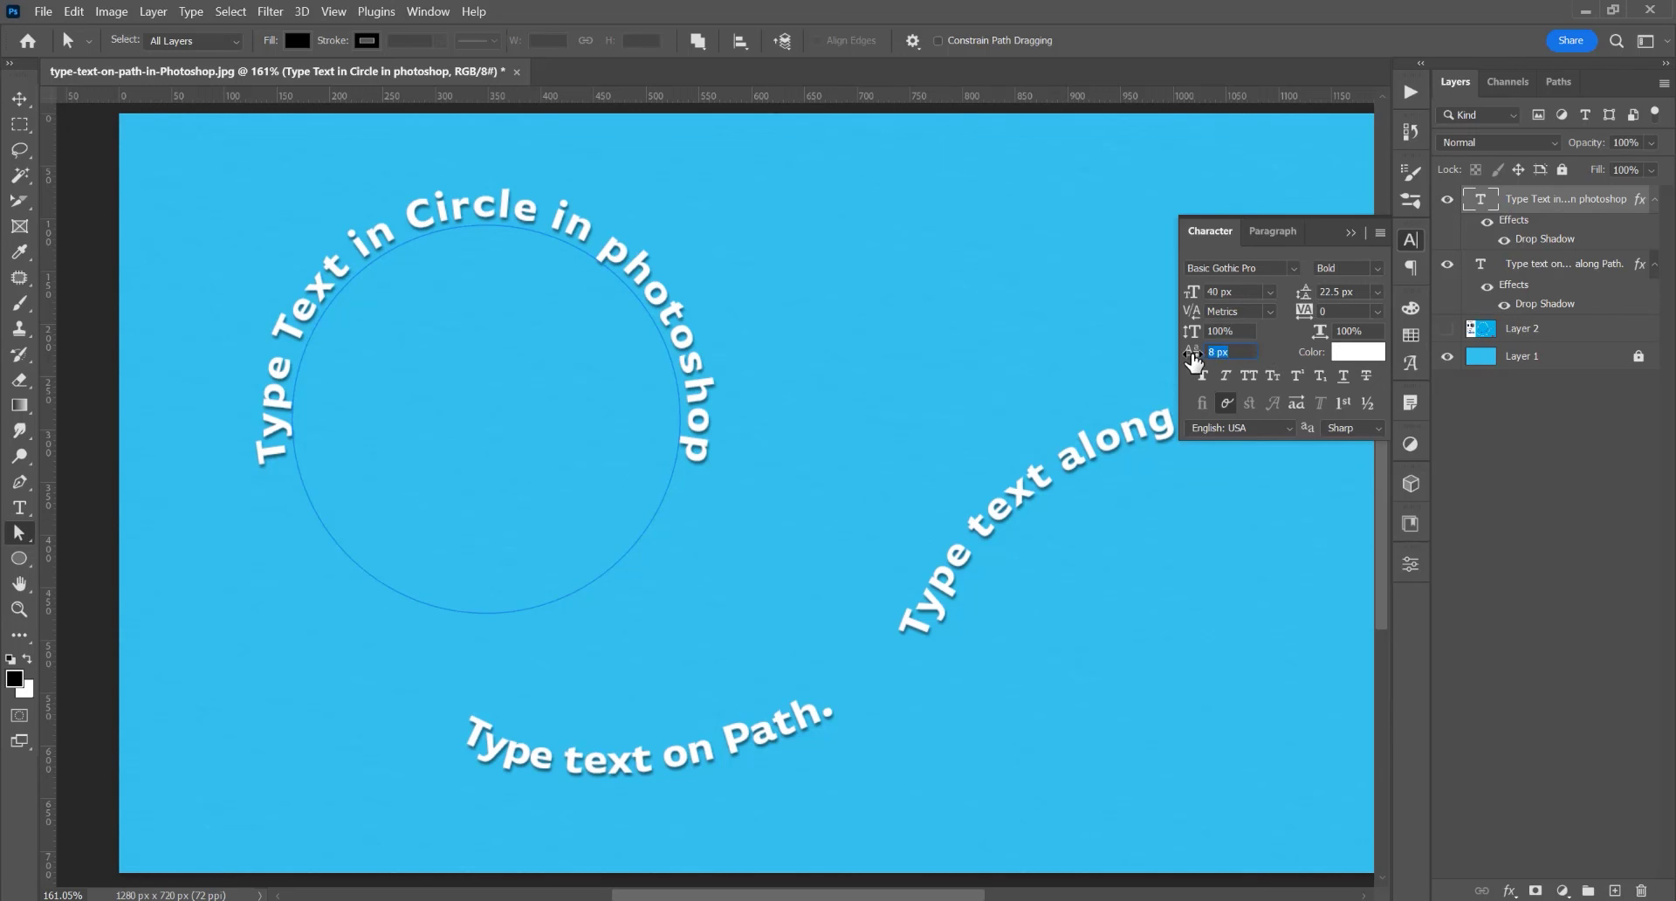
- Scrub the circle text's baseline shift above 8 px to lift it clear of the circle
{"action": "left_click_drag", "start_coordinate": [1194, 358], "coordinate": [1188, 358]}
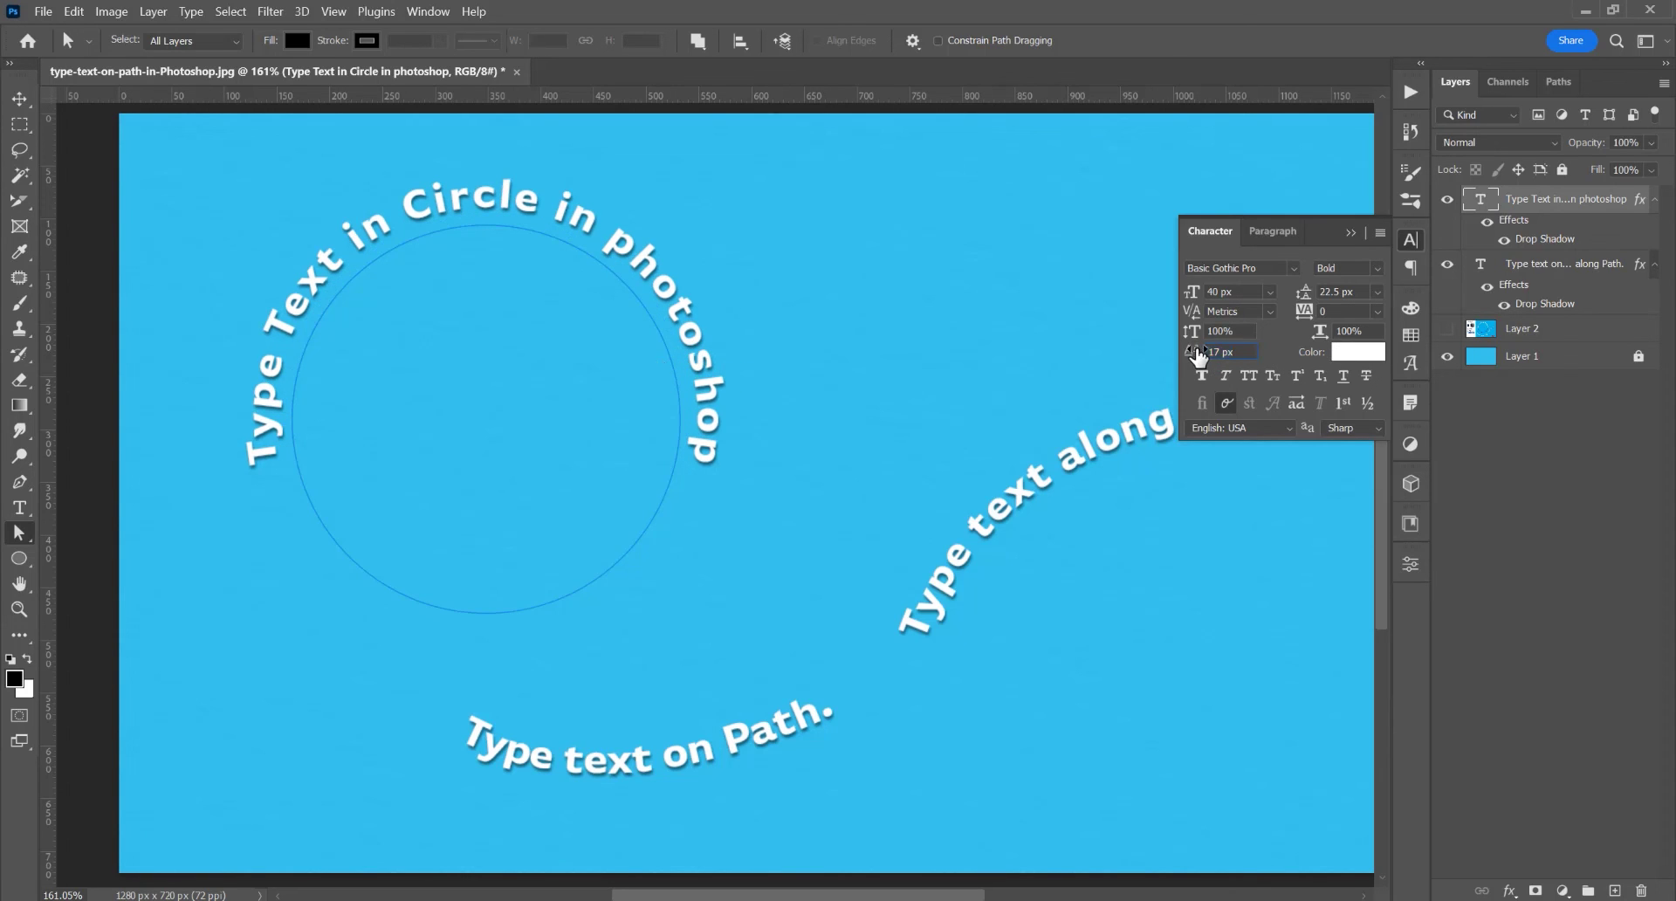
{"action": "left_click_drag", "start_coordinate": [1192, 351], "coordinate": [1146, 355]}
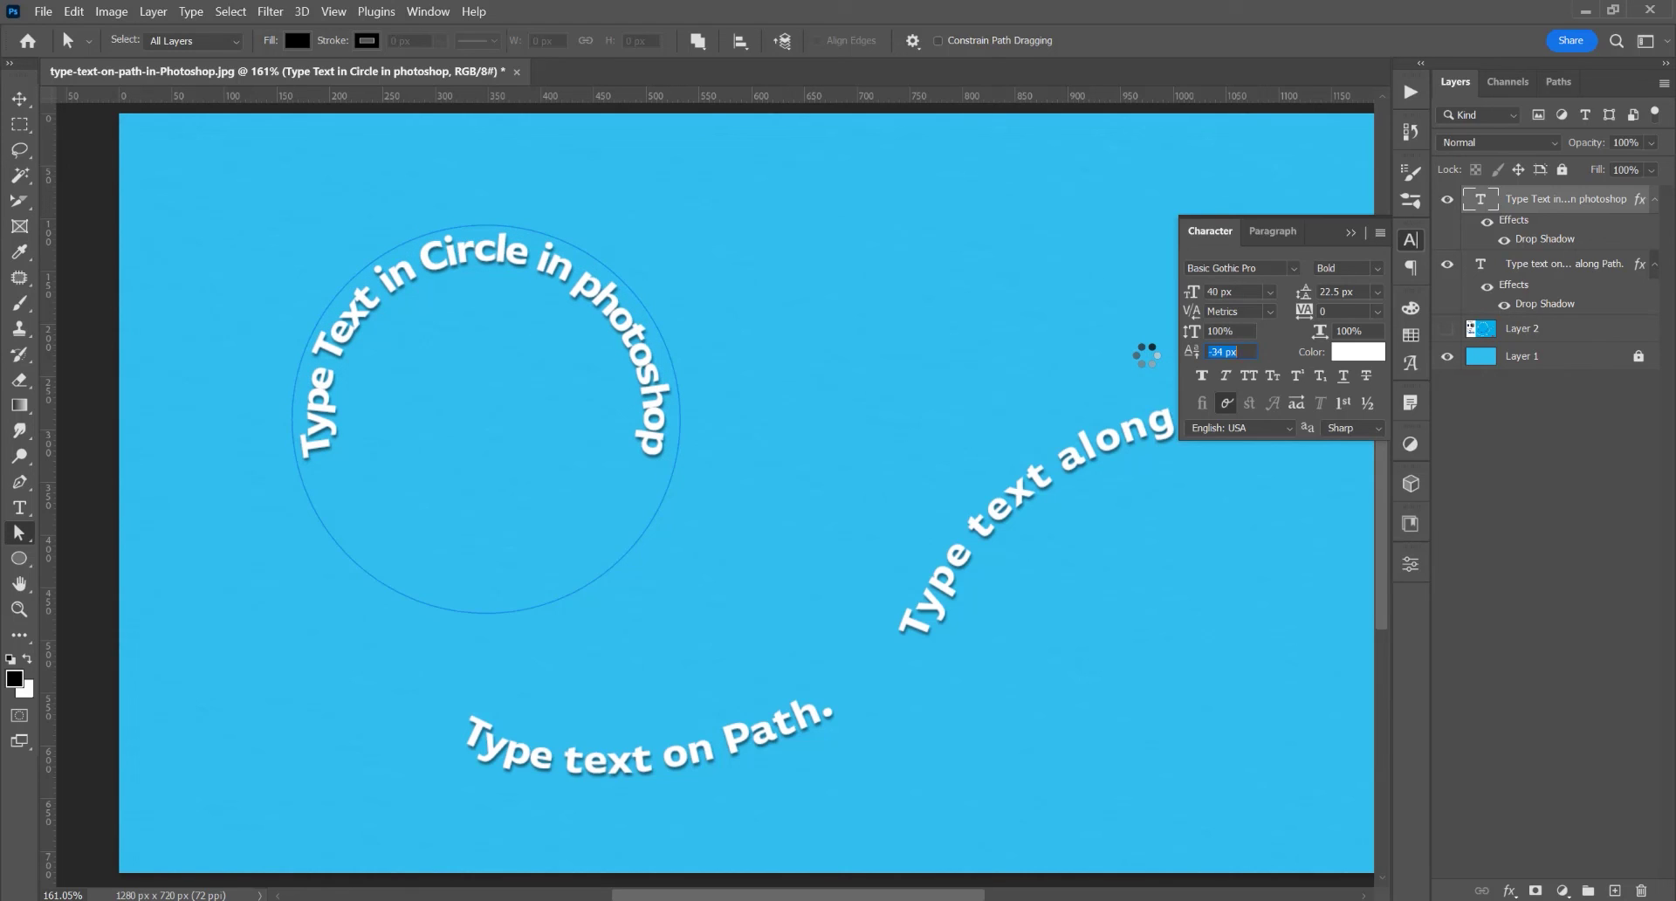
{"action": "left_click_drag", "start_coordinate": [1146, 355], "coordinate": [1204, 358]}
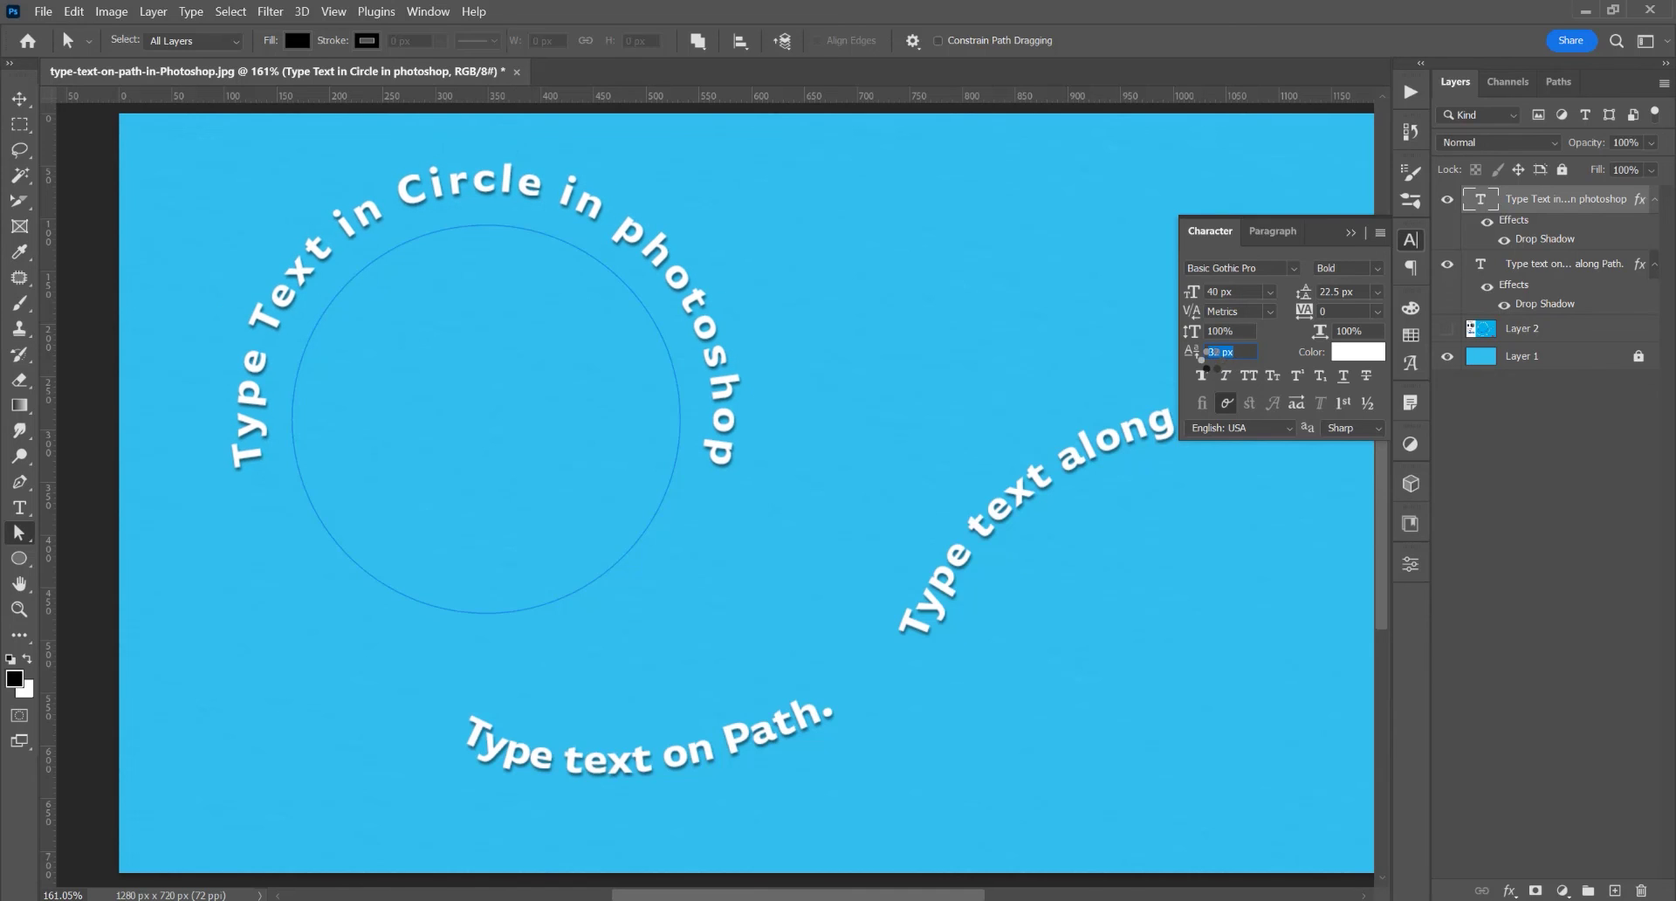